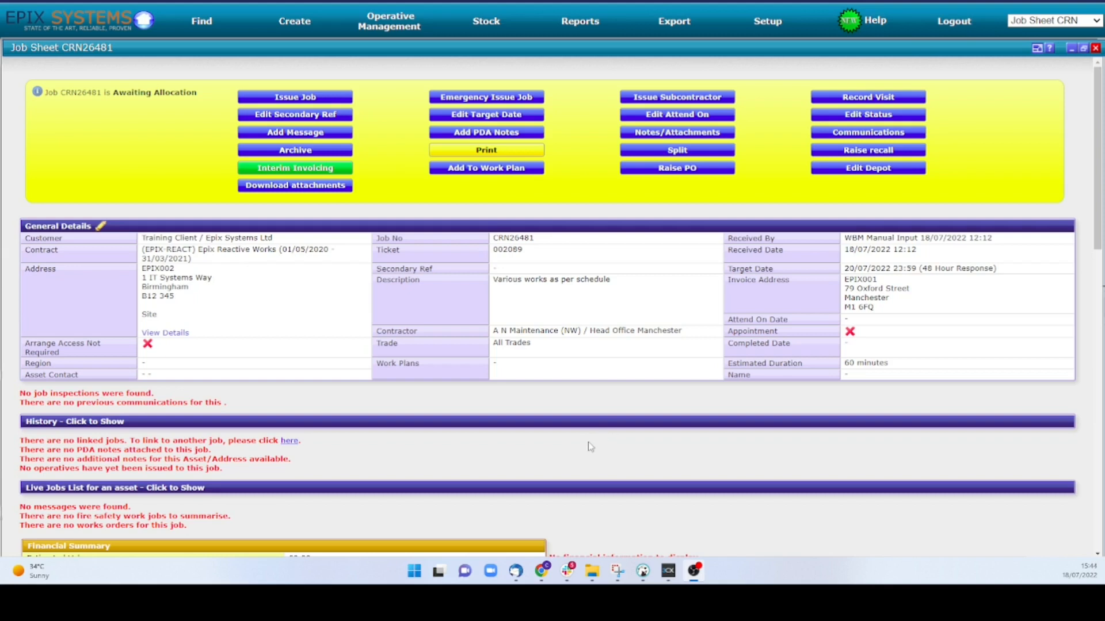
Review the job sheet and open the editor for adding new sales lines to the job.
scroll(590, 448, "down", 2)
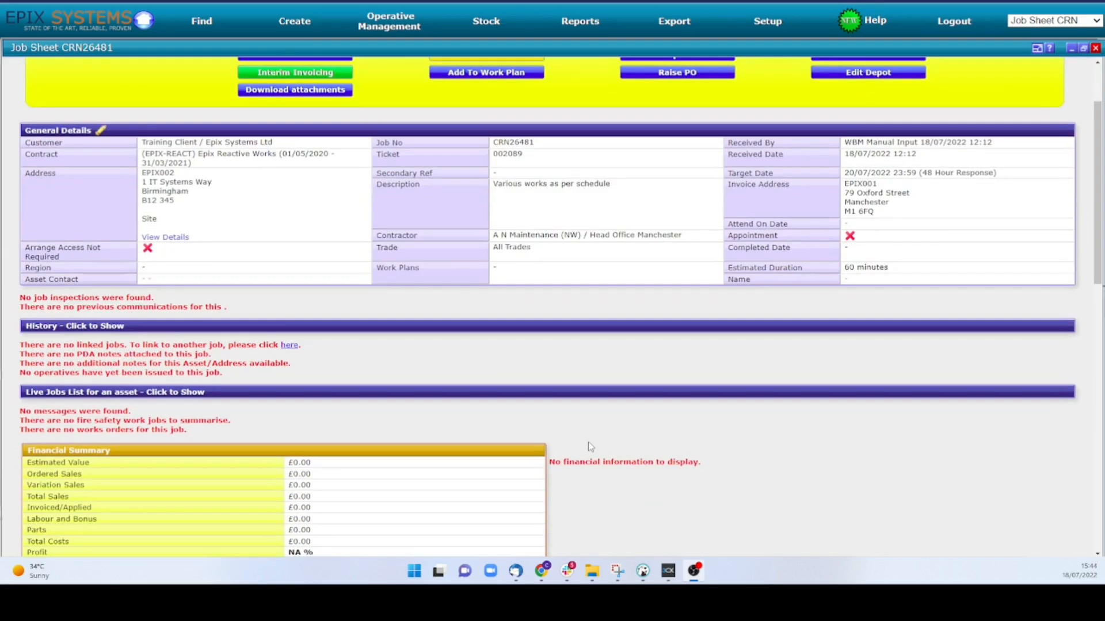
scroll(590, 447, "up", 2)
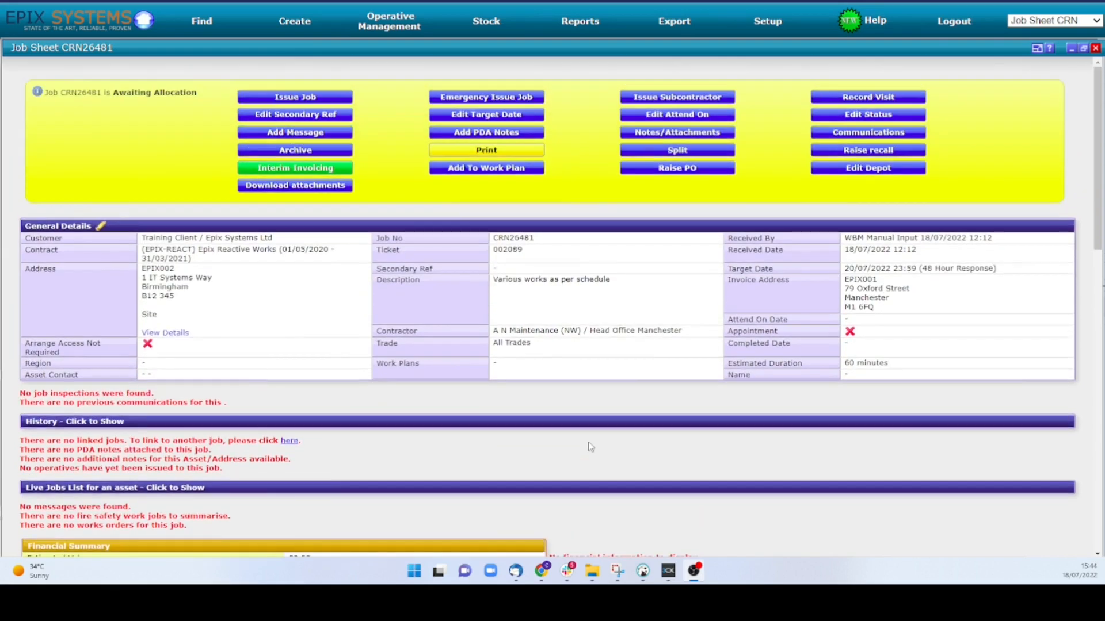
scroll(591, 447, "down", 6)
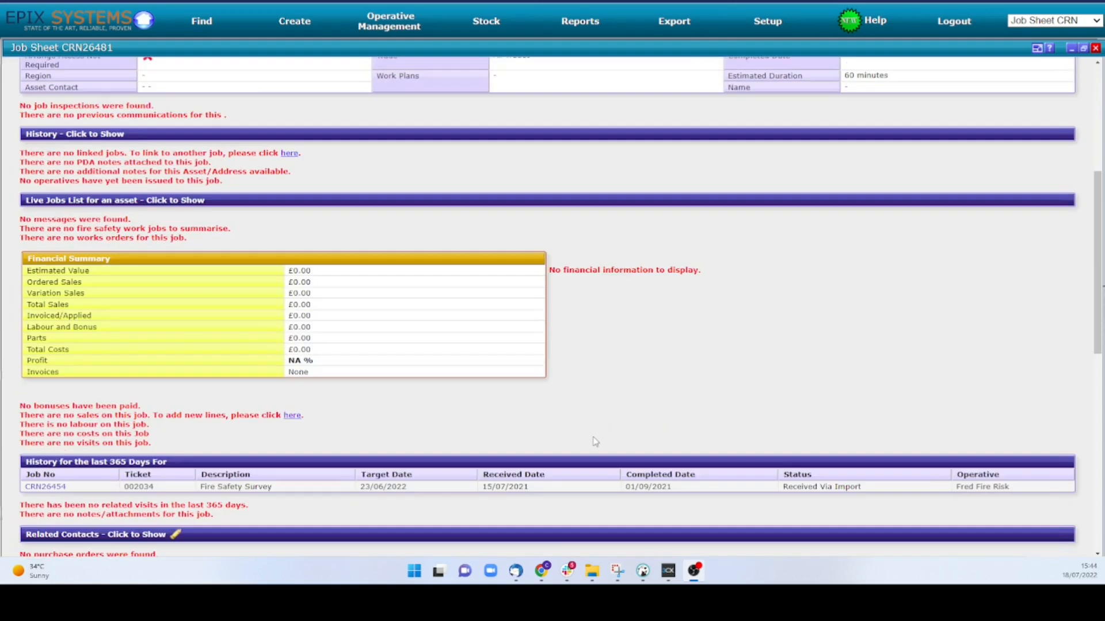
triple_click(43, 419)
left_click(51, 414)
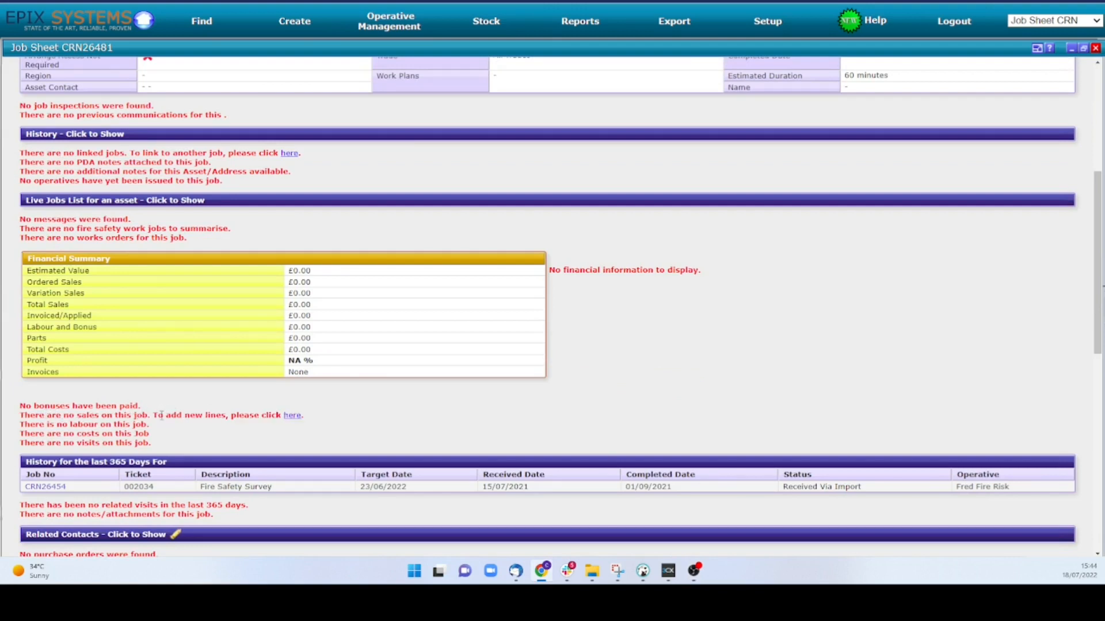
left_click(291, 416)
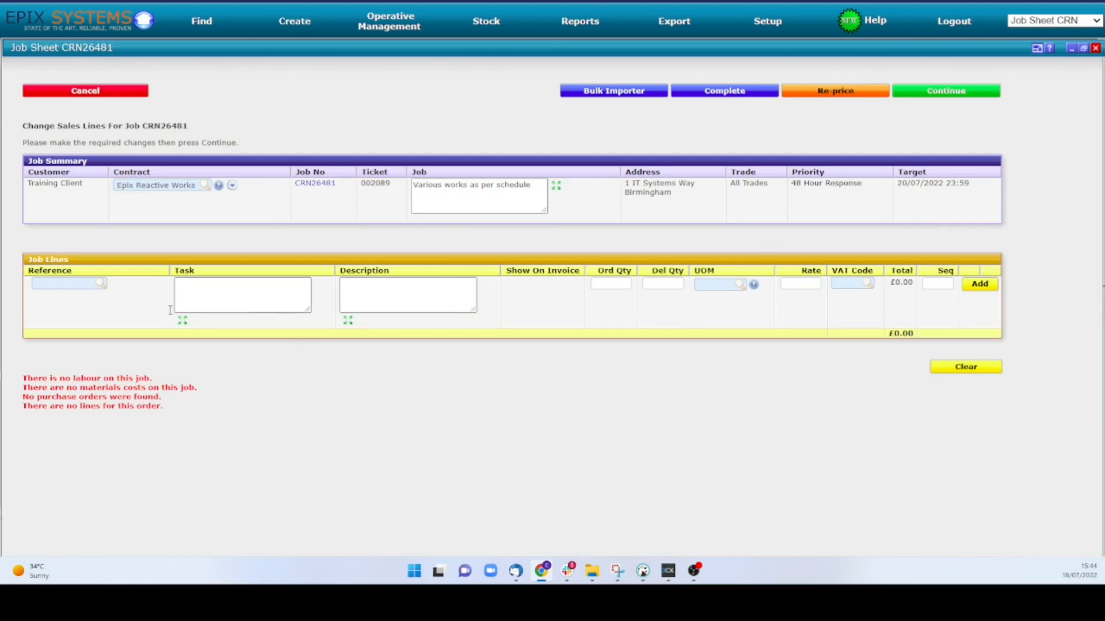
Add a trial job line with reference 000000 and order quantity 1, and delete that line again.
left_click(65, 283)
type("000")
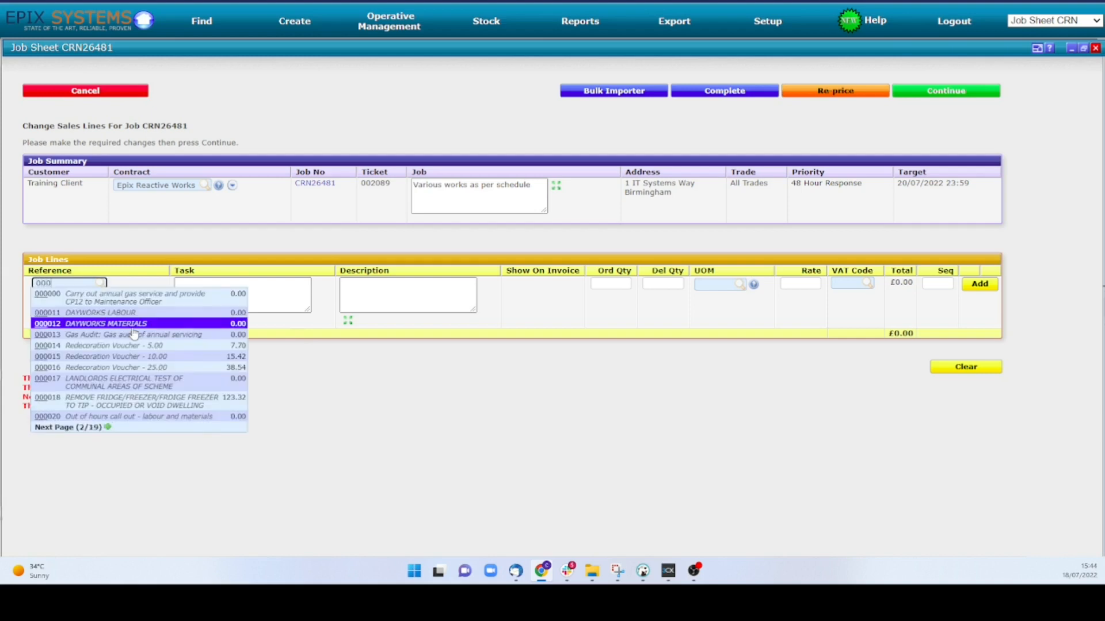
left_click(143, 299)
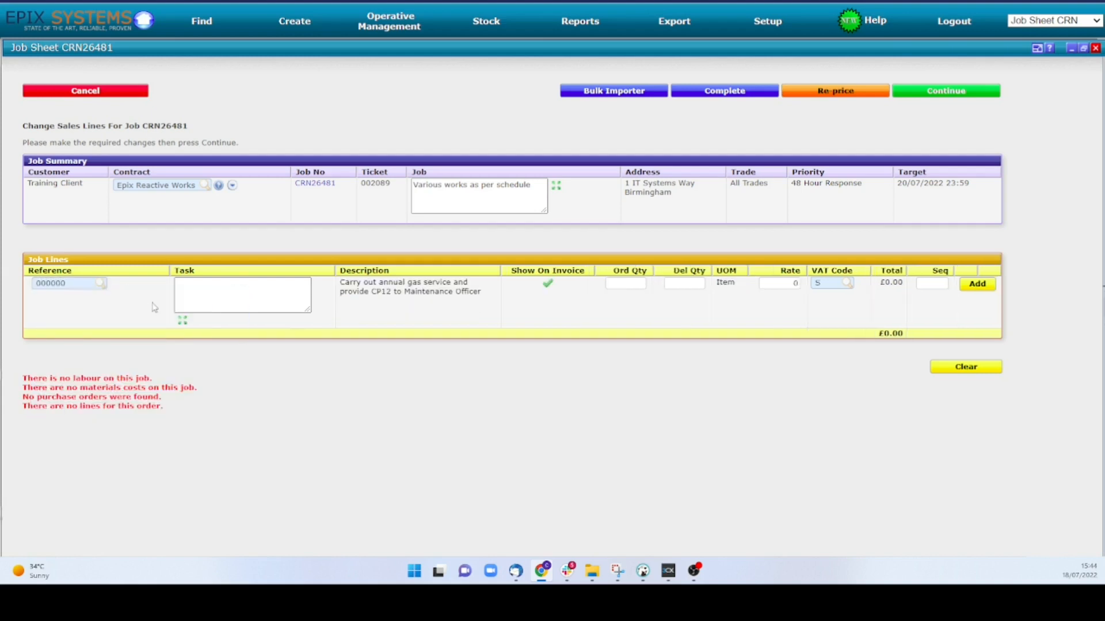
left_click(635, 285)
left_click(978, 285)
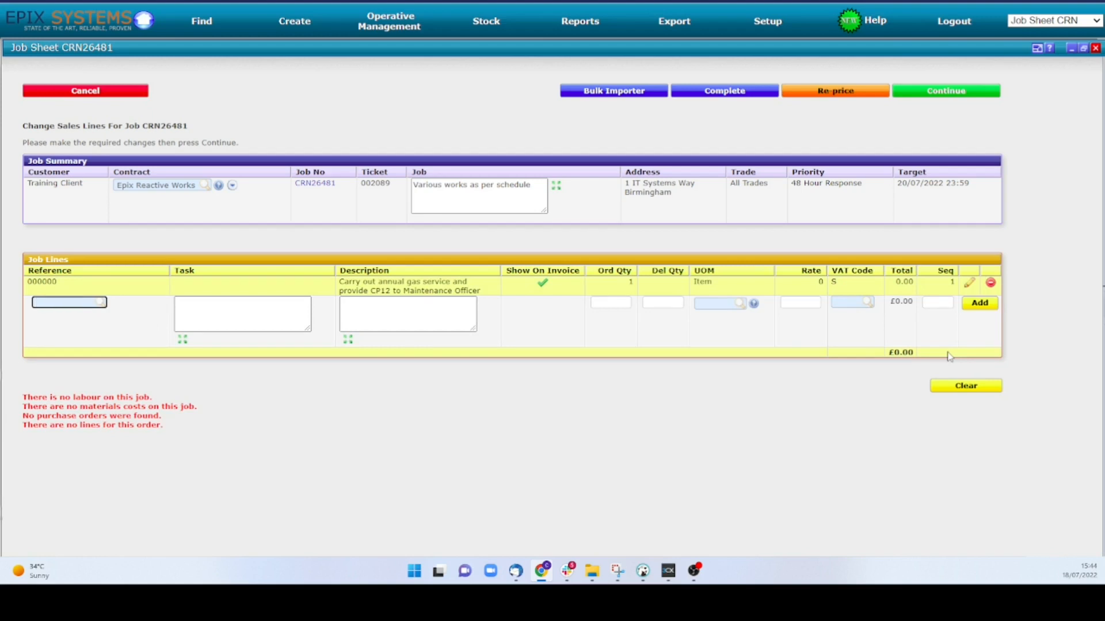
left_click(990, 283)
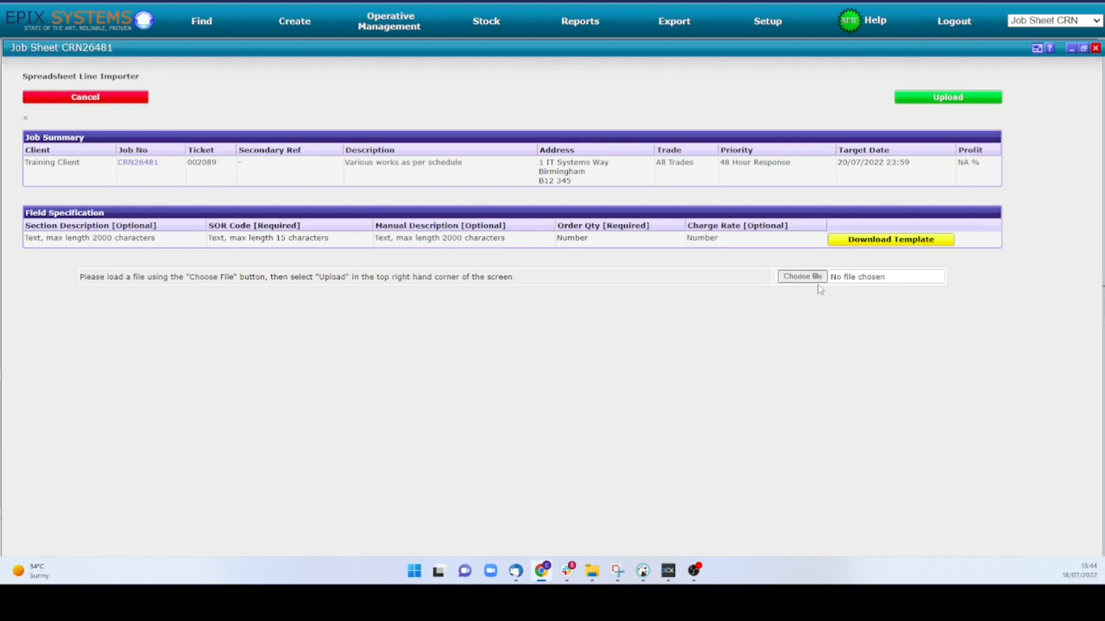
Download the spreadsheet line importer's template and open the CSV file in Excel.
left_click(896, 241)
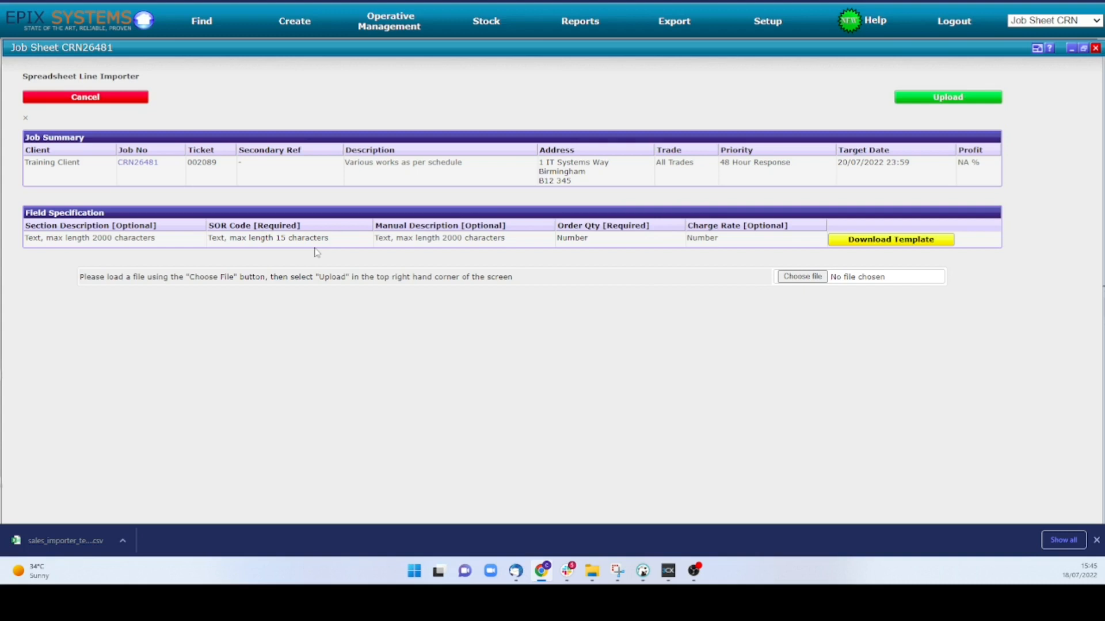
left_click(67, 541)
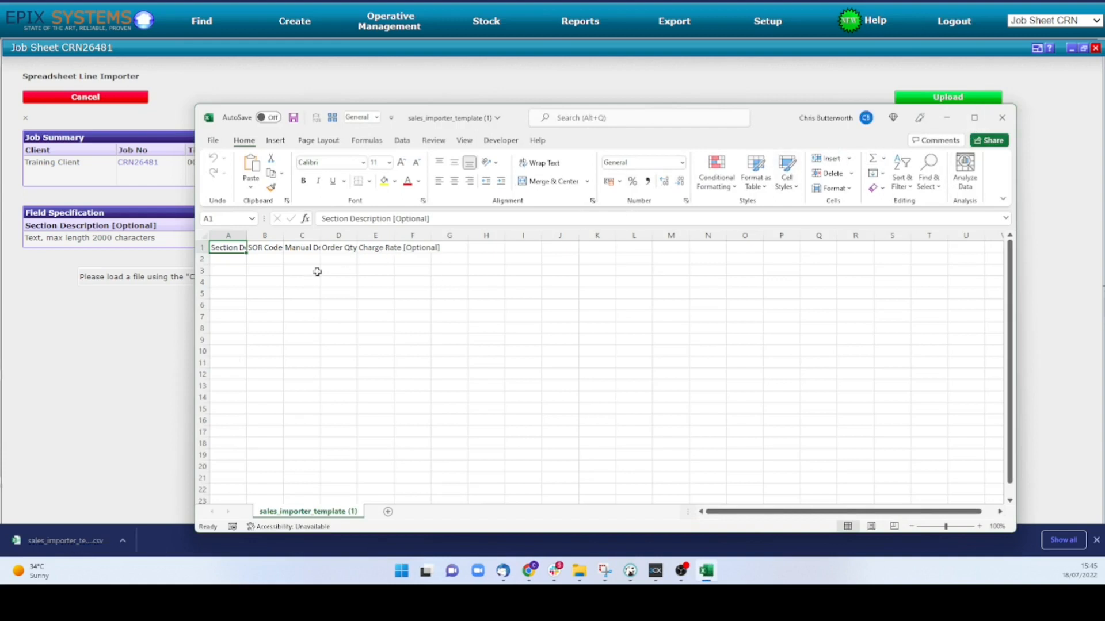
Autofit the template's columns A to F, enlarge the sheet and move the Excel window clear of the field specification.
left_click_drag(228, 236, 395, 245)
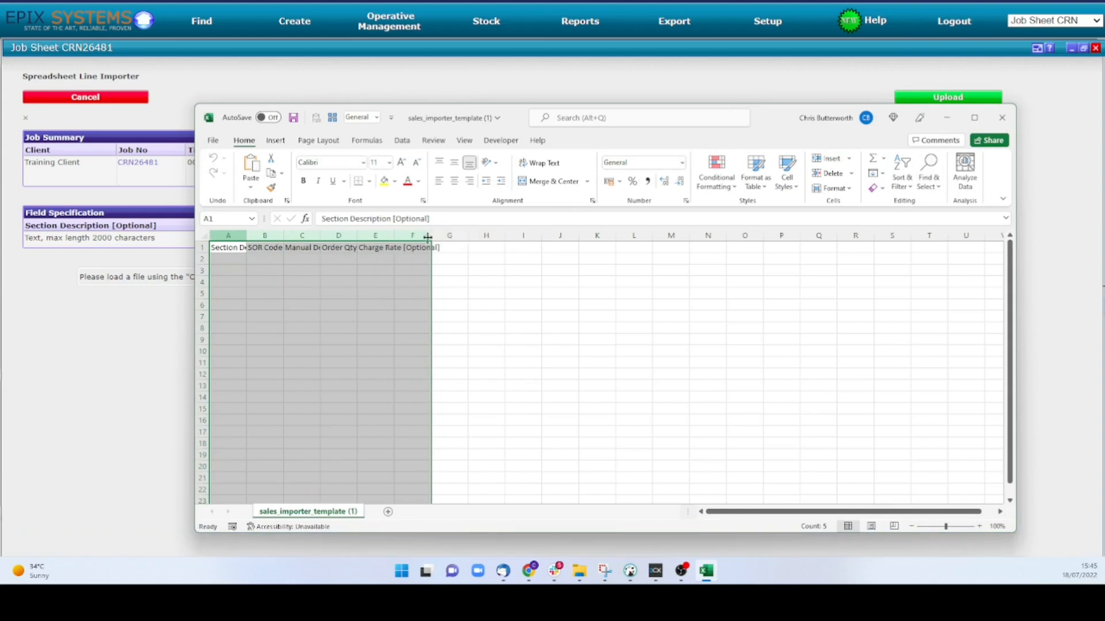
double_click(431, 236)
left_click(367, 264)
scroll(369, 270, "up", 3)
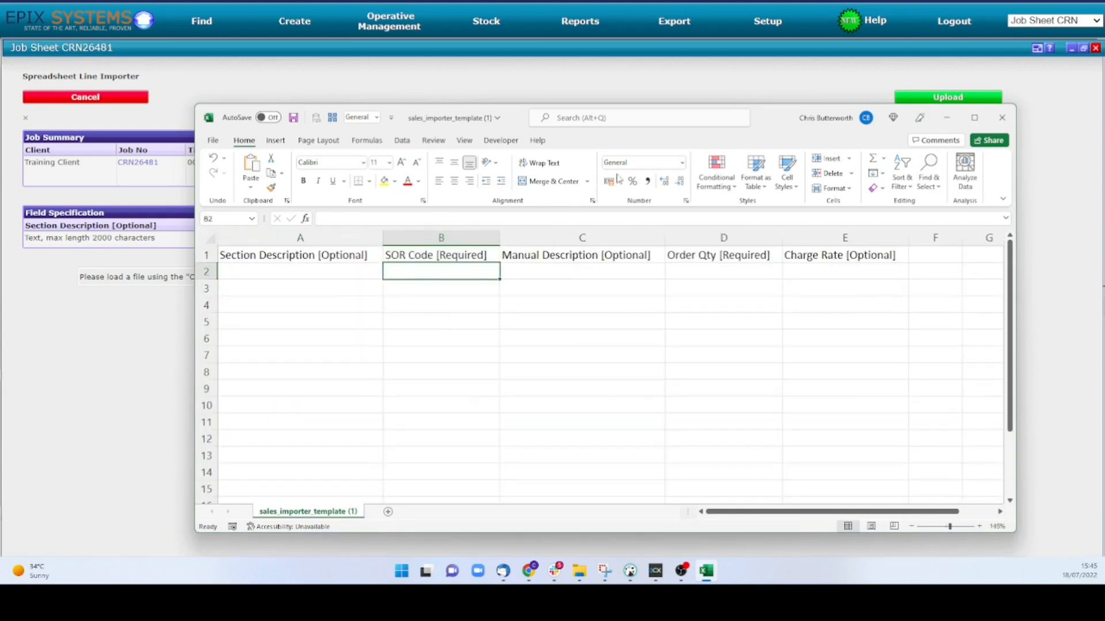
left_click_drag(750, 130, 708, 284)
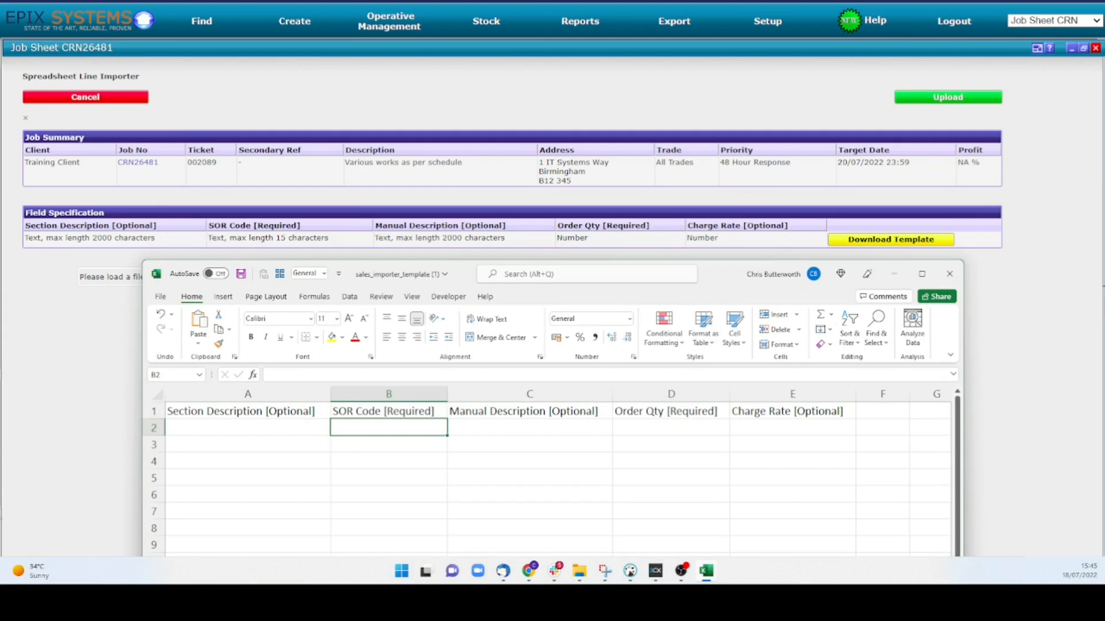
Switch back to the Epix job sheet in the browser and cancel the spreadsheet line importer.
key("alt+Tab")
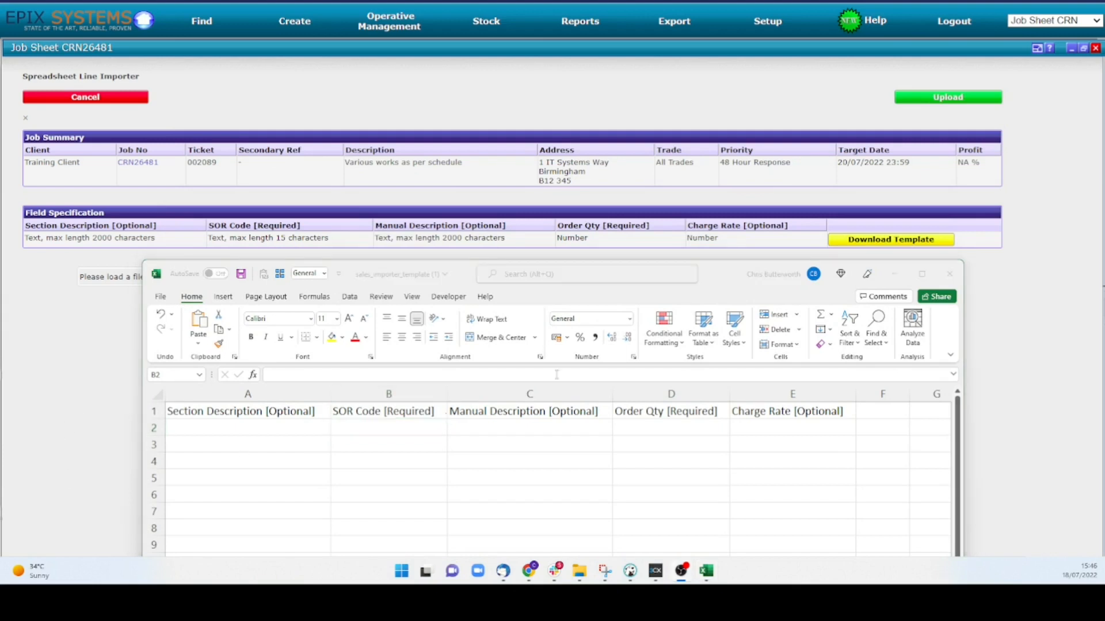
left_click(304, 113)
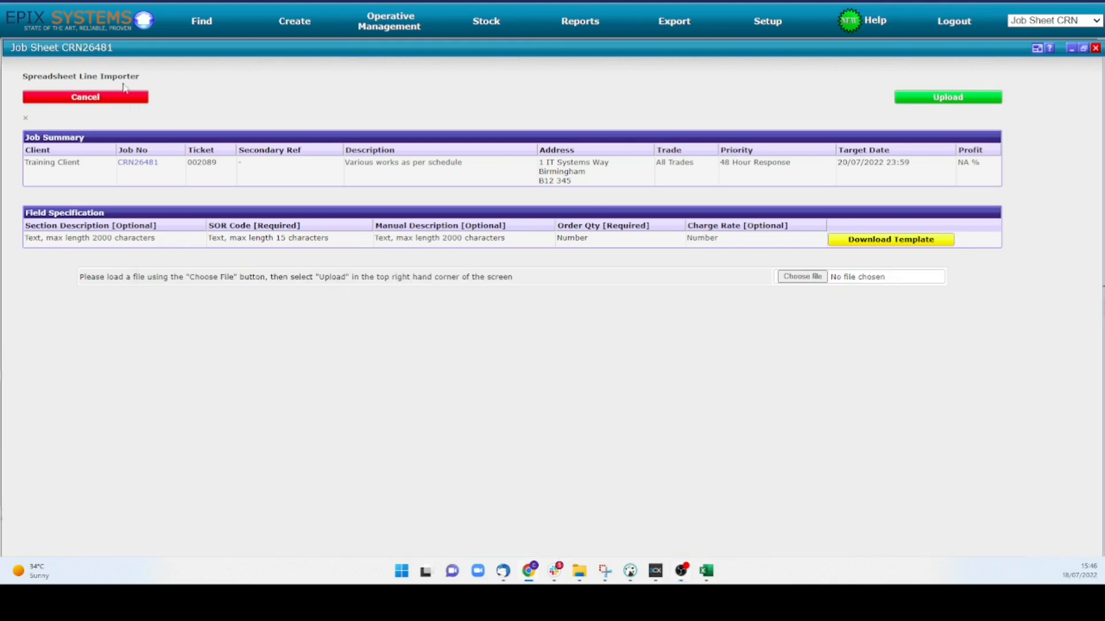
left_click(108, 99)
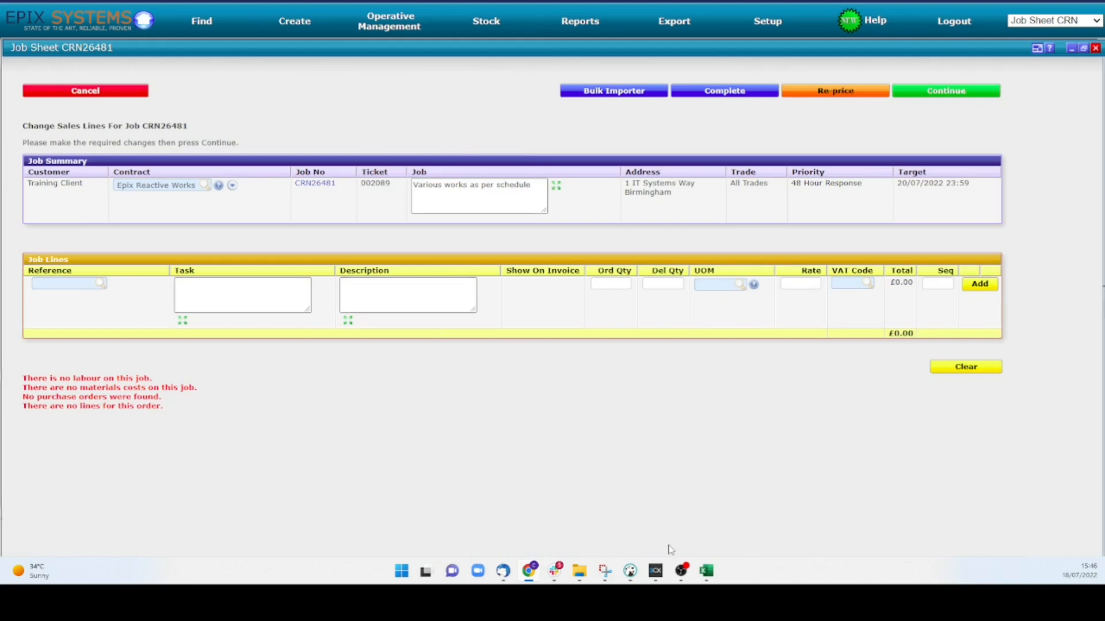
Add a job line with reference 000000, task Landing, order quantity 1 and rate 65.
left_click(56, 284)
type("000")
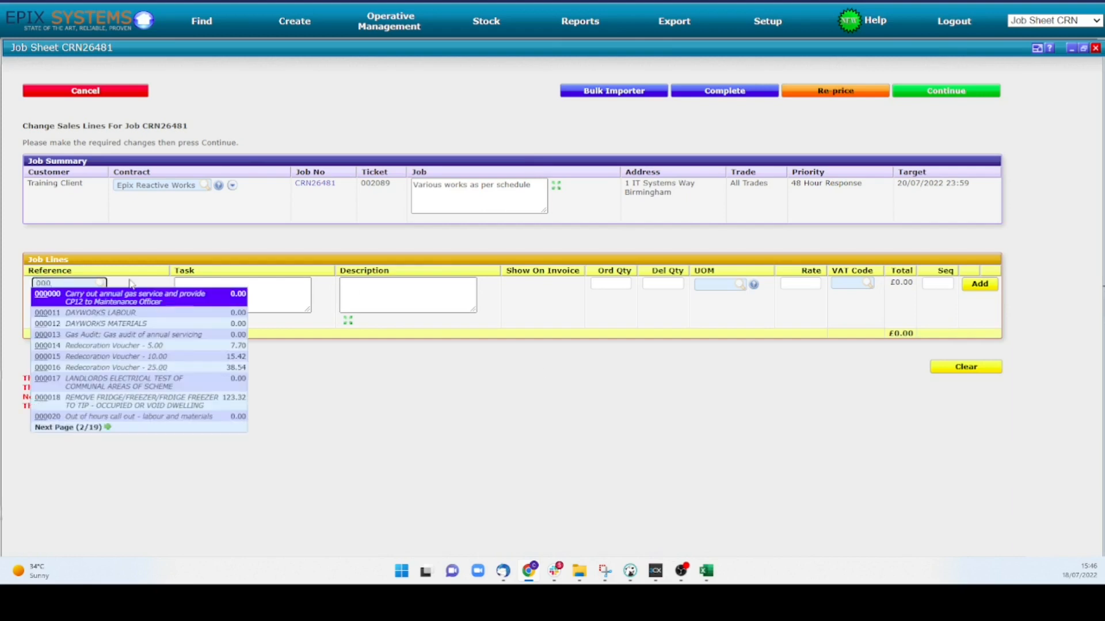
left_click(170, 298)
left_click(217, 286)
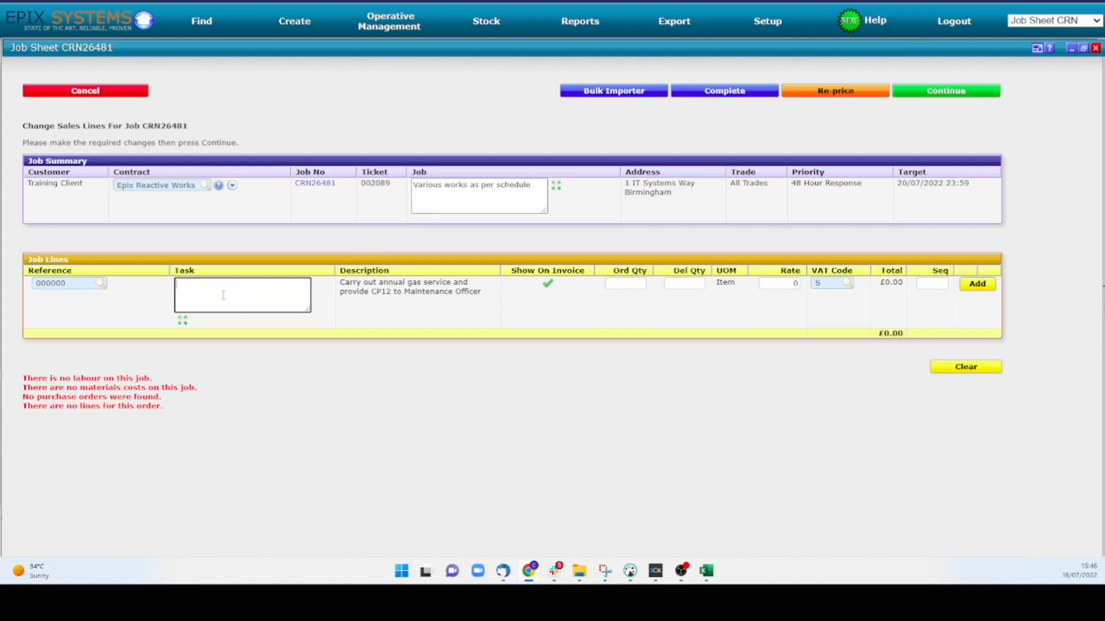
type("Landing")
left_click(626, 284)
type("1")
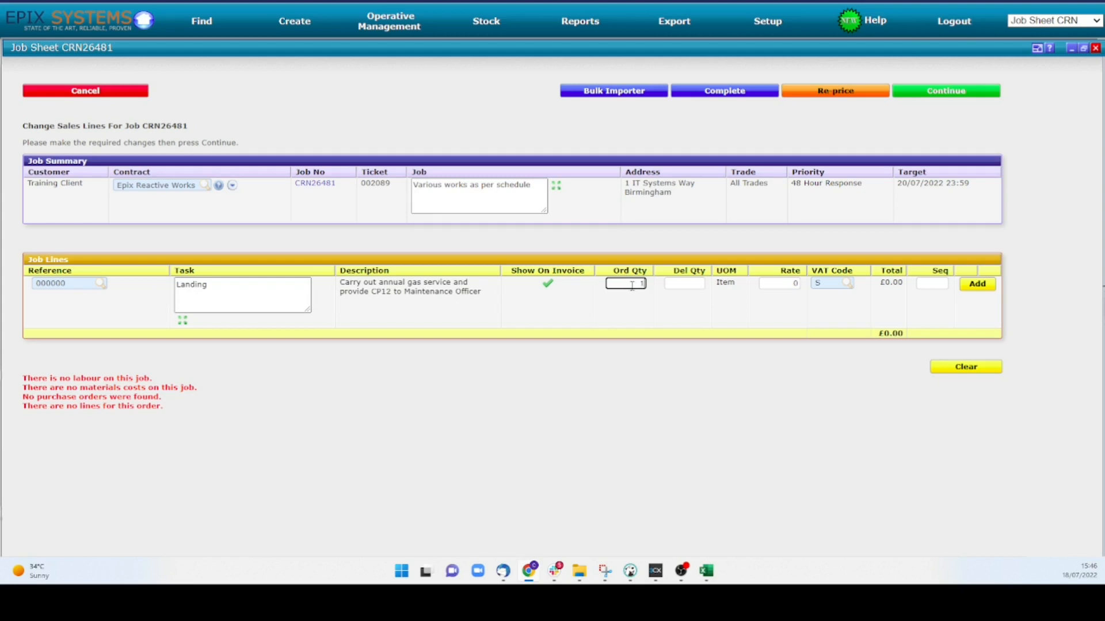
left_click(791, 283)
double_click(792, 282)
type("65")
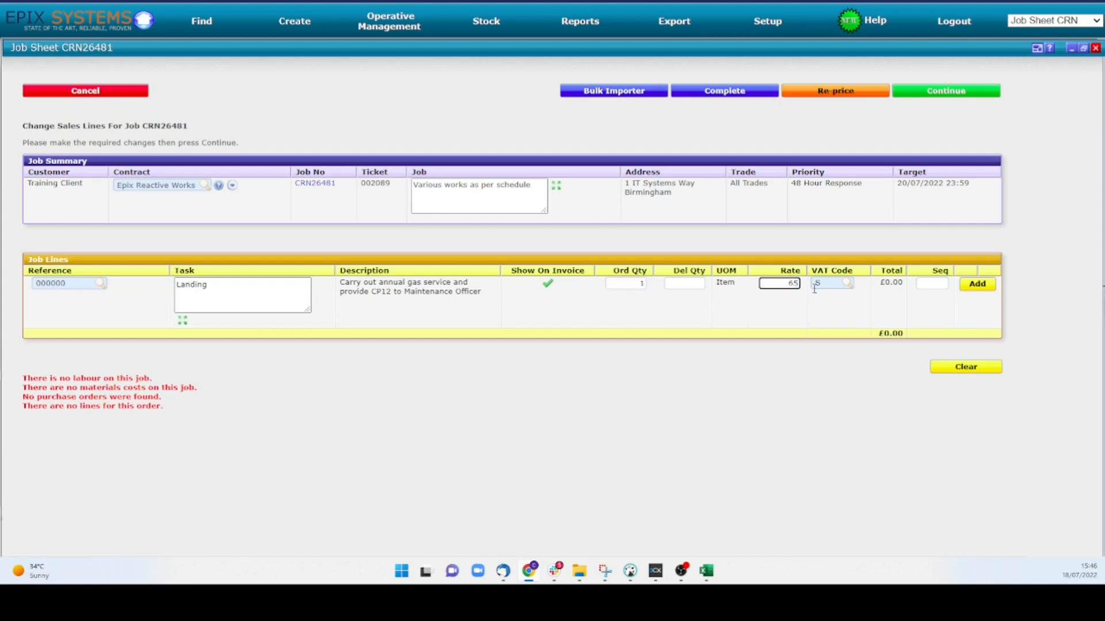
left_click(984, 286)
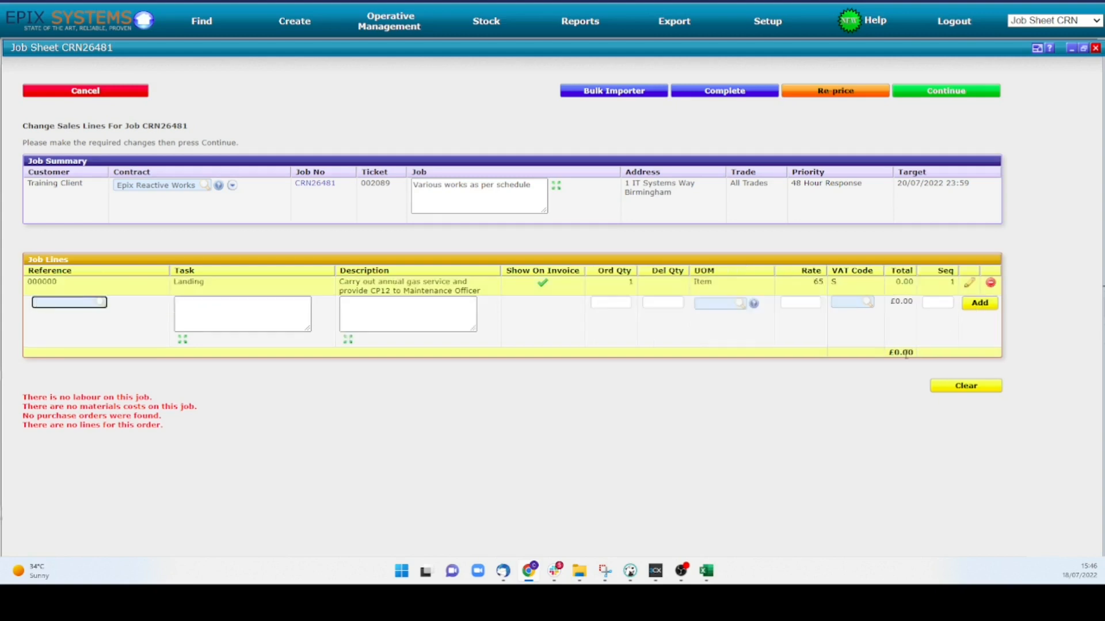
Switch to the Excel template and fill row 2 with section description Landing and SOR code 000000 stored as text.
left_click(706, 571)
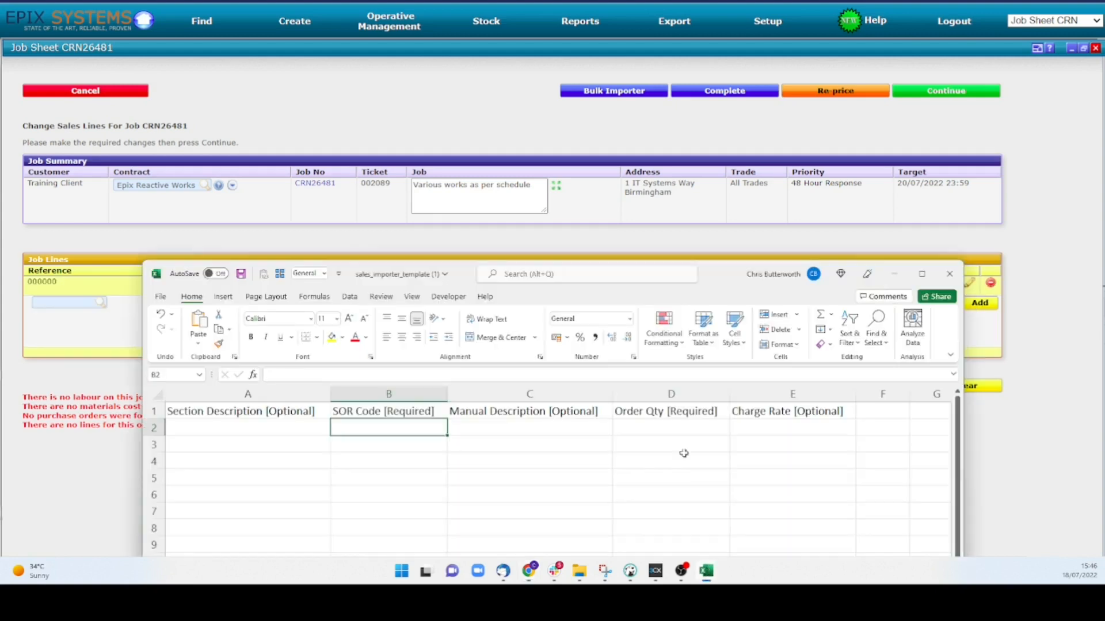
left_click_drag(729, 279, 708, 337)
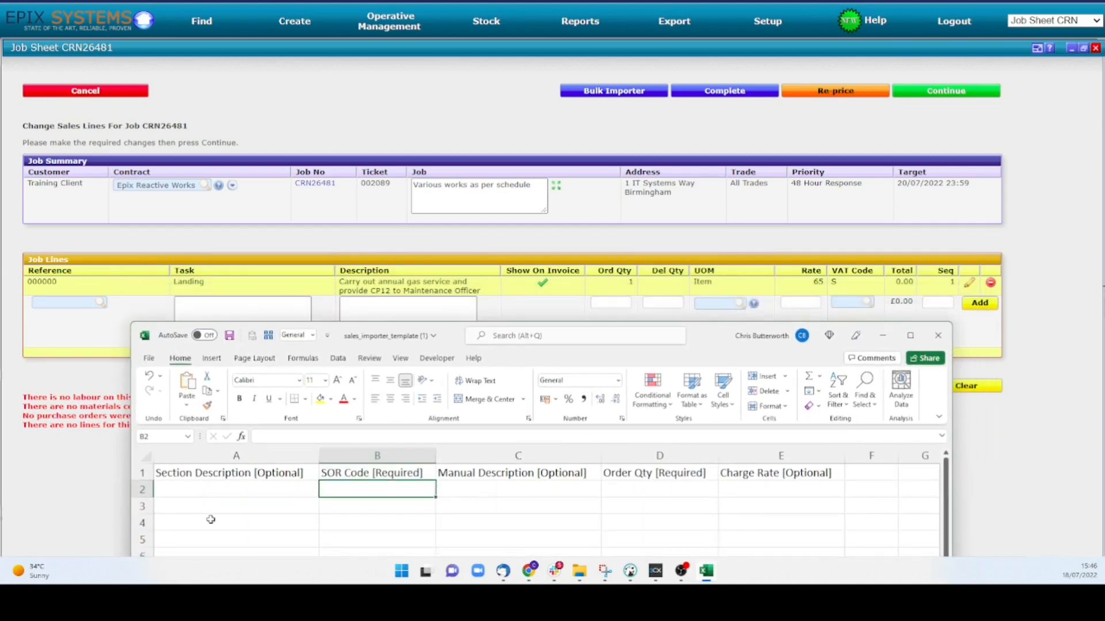
left_click(228, 490)
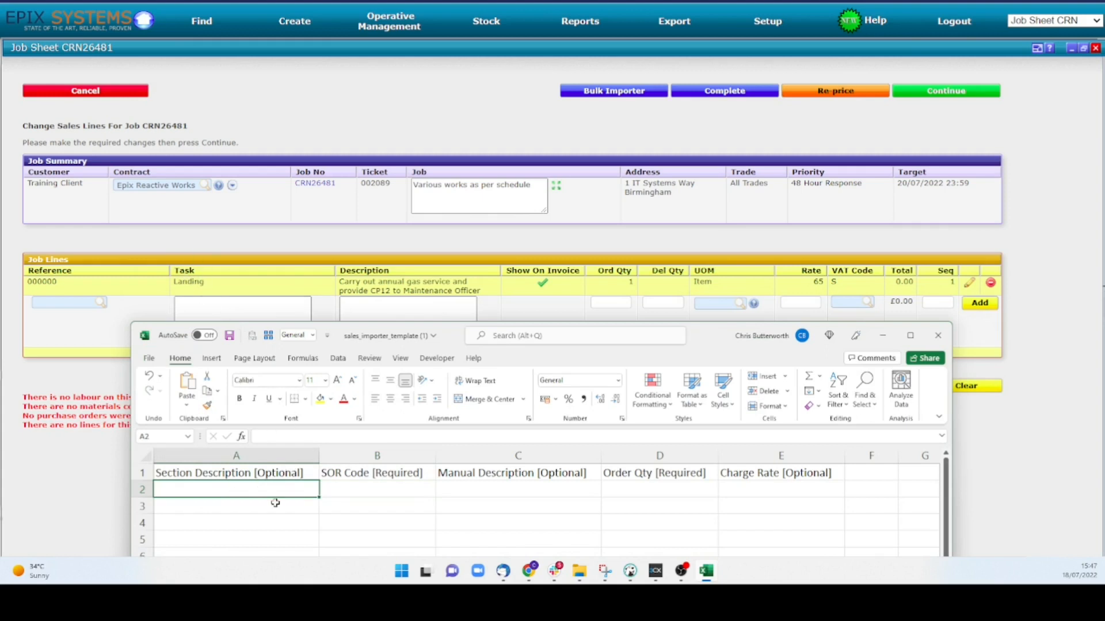
type("La")
type("nding")
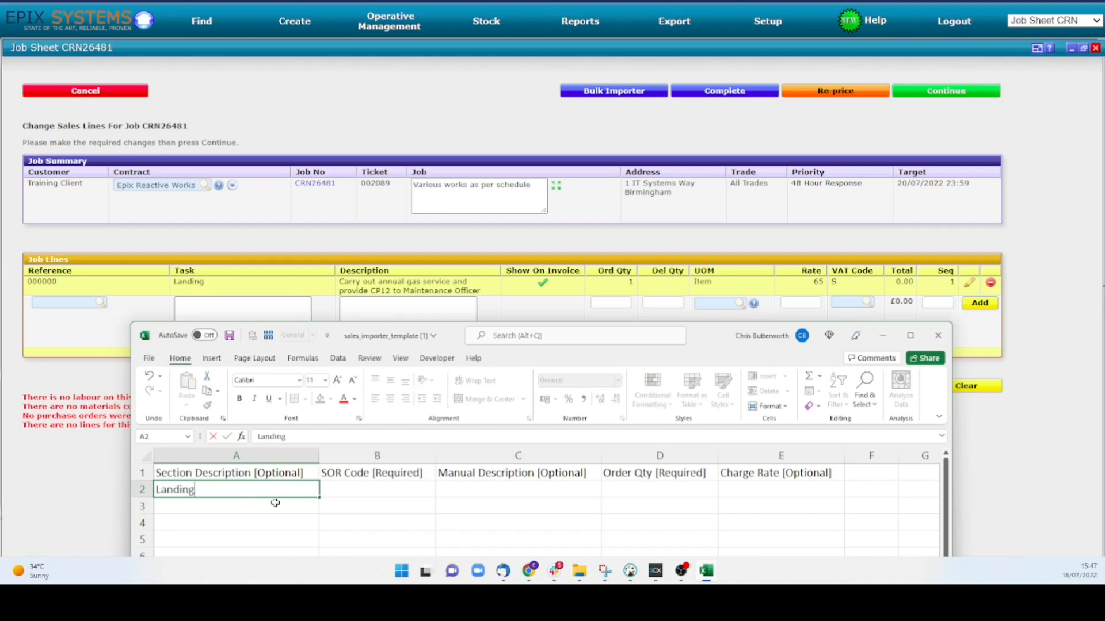
key("Tab")
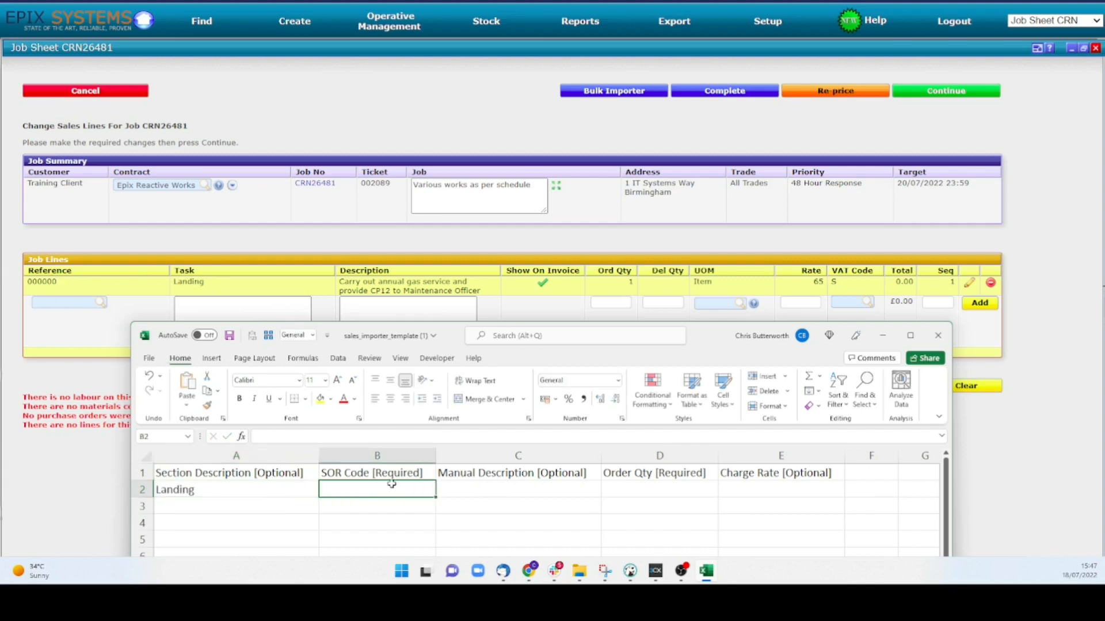
type("000000")
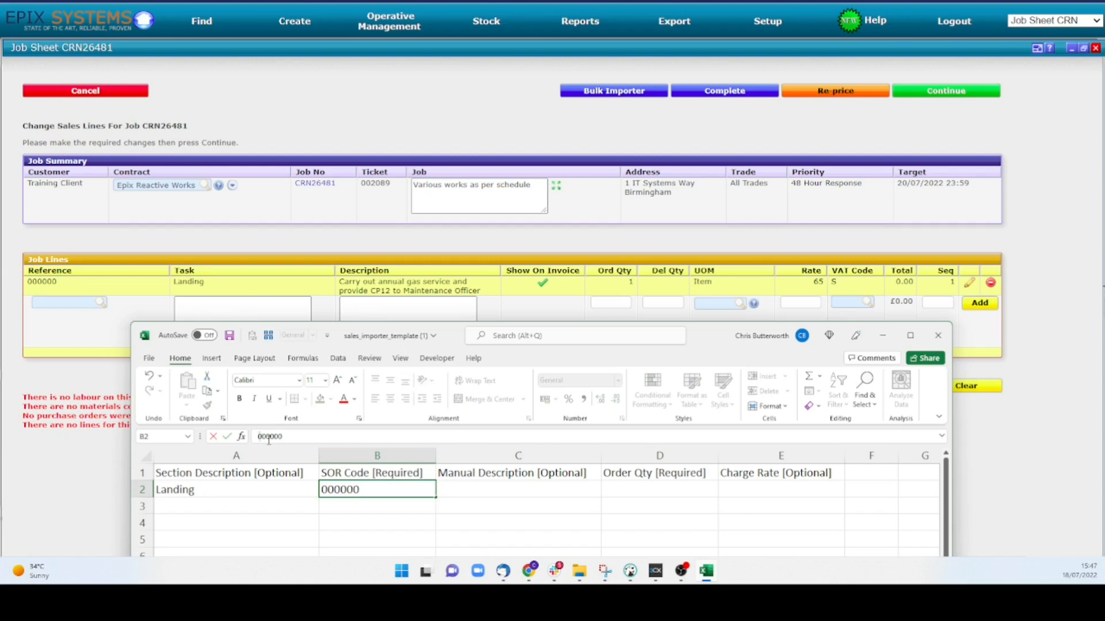
key("Return")
key("Up")
key("Right")
key("Right")
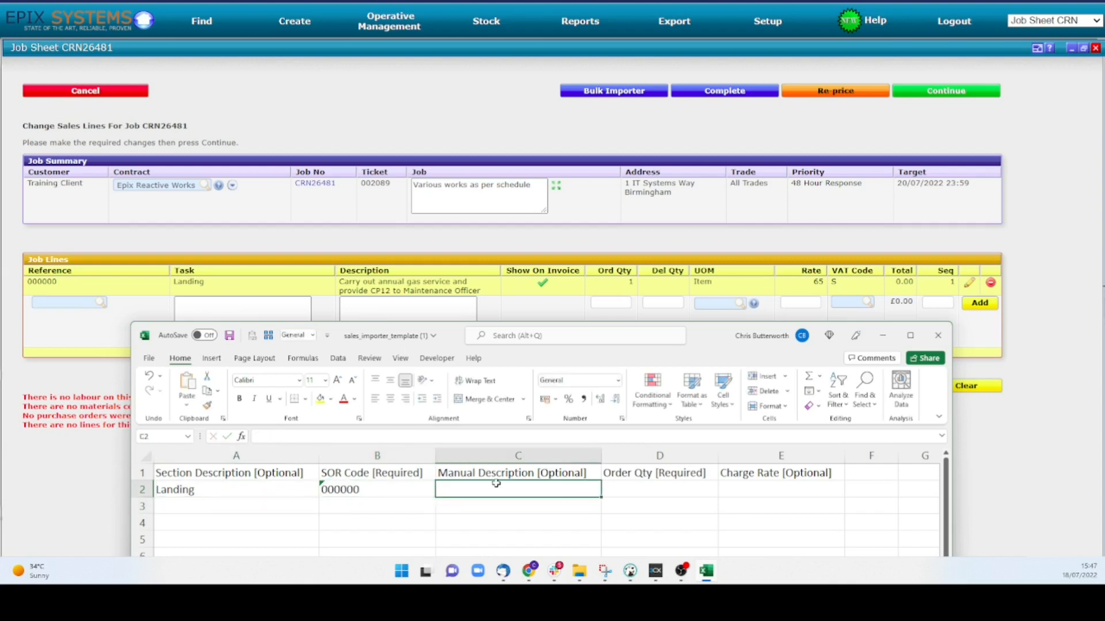
Copy the gas service description from the Epix job line into the Manual Description cell C2 of the Excel template.
triple_click(421, 286)
key("ctrl+c")
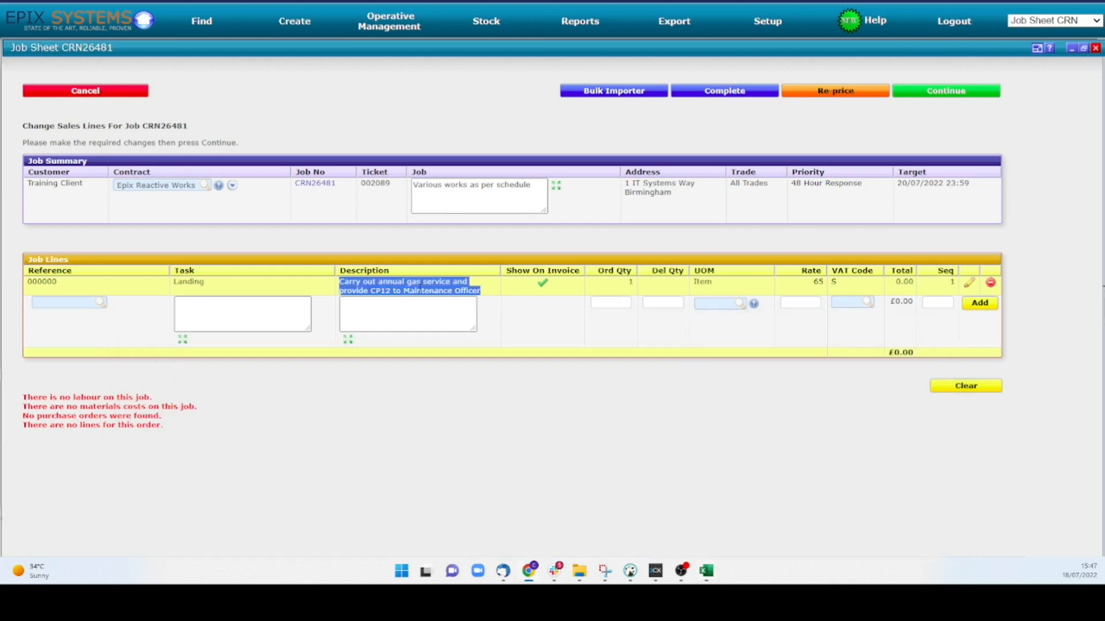
left_click(706, 572)
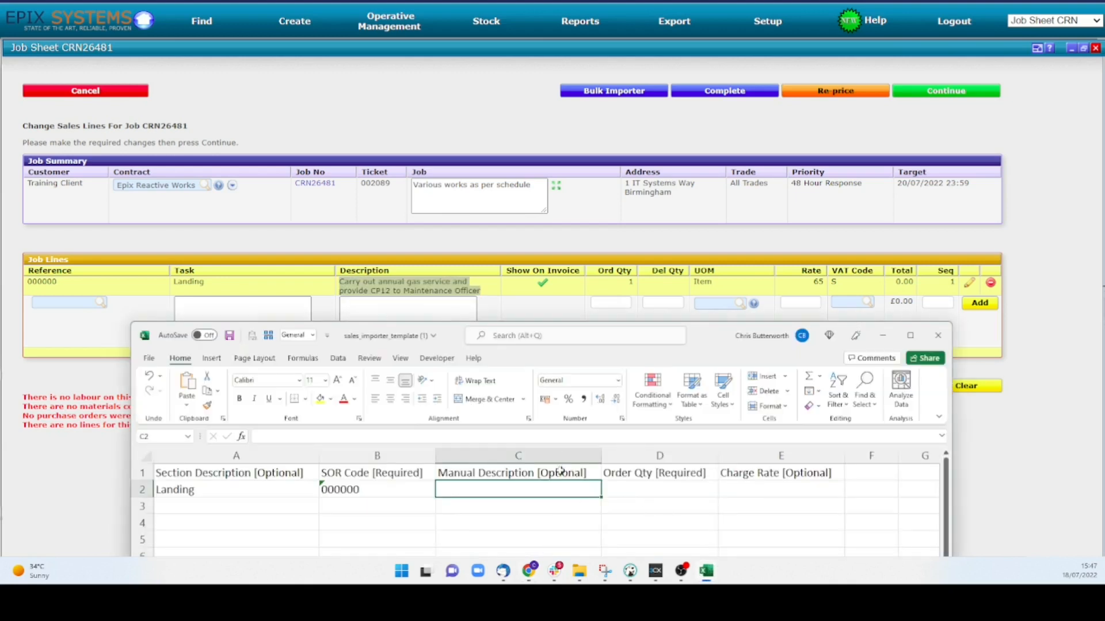
left_click(554, 436)
key("ctrl+v")
key("Return")
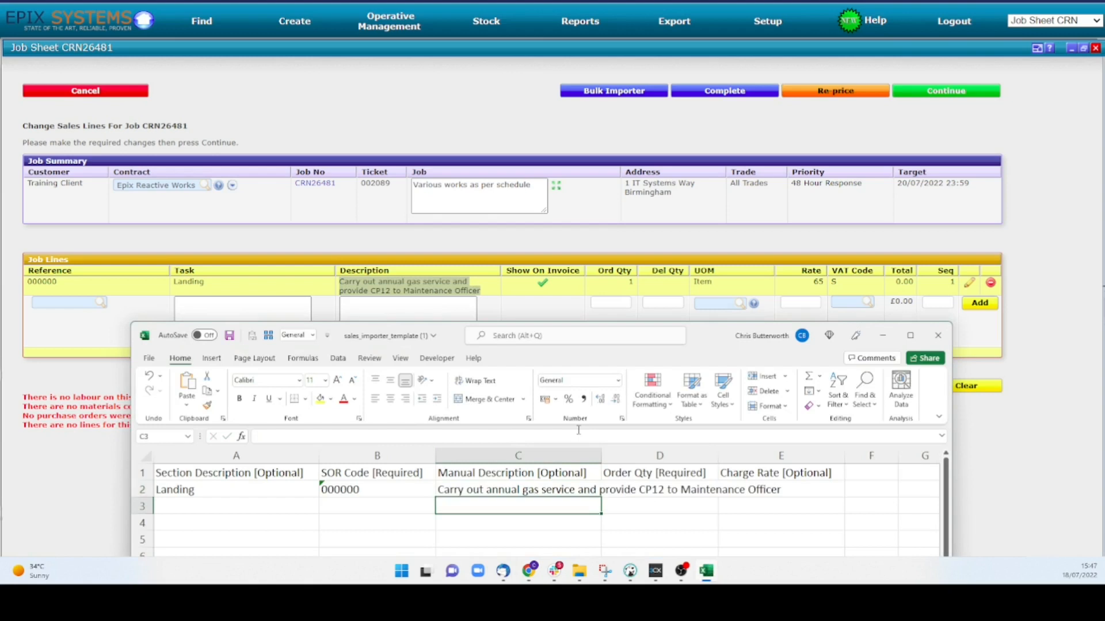
Enter order quantity 1 and charge rate 65 in row 2 of the template, and move to cell A3.
left_click(655, 490)
type("1")
key("Tab")
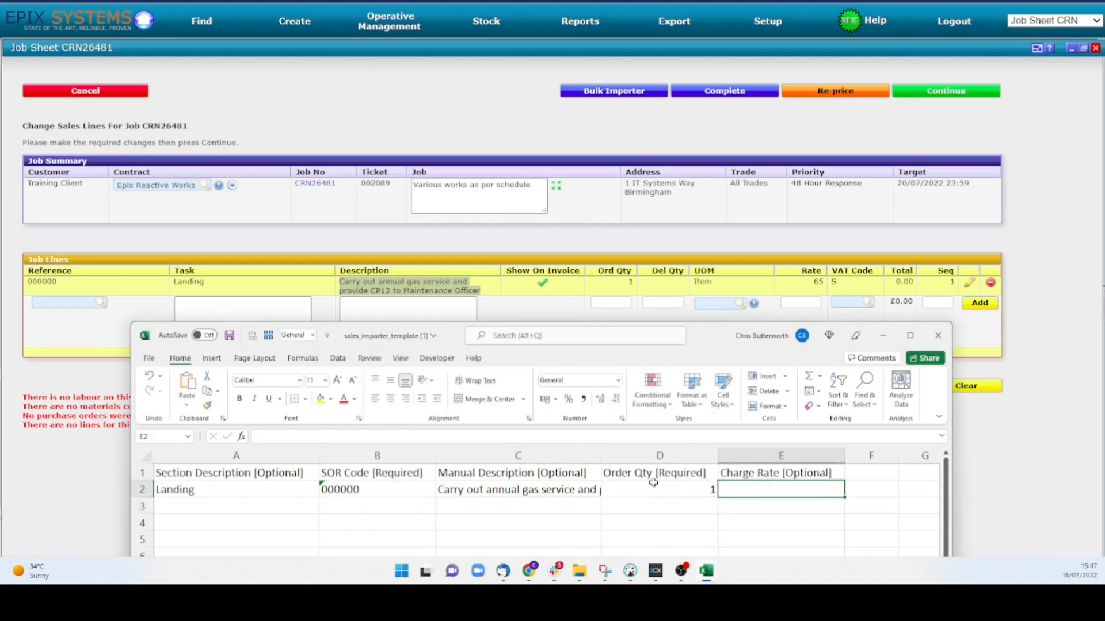
type("6")
key("Return")
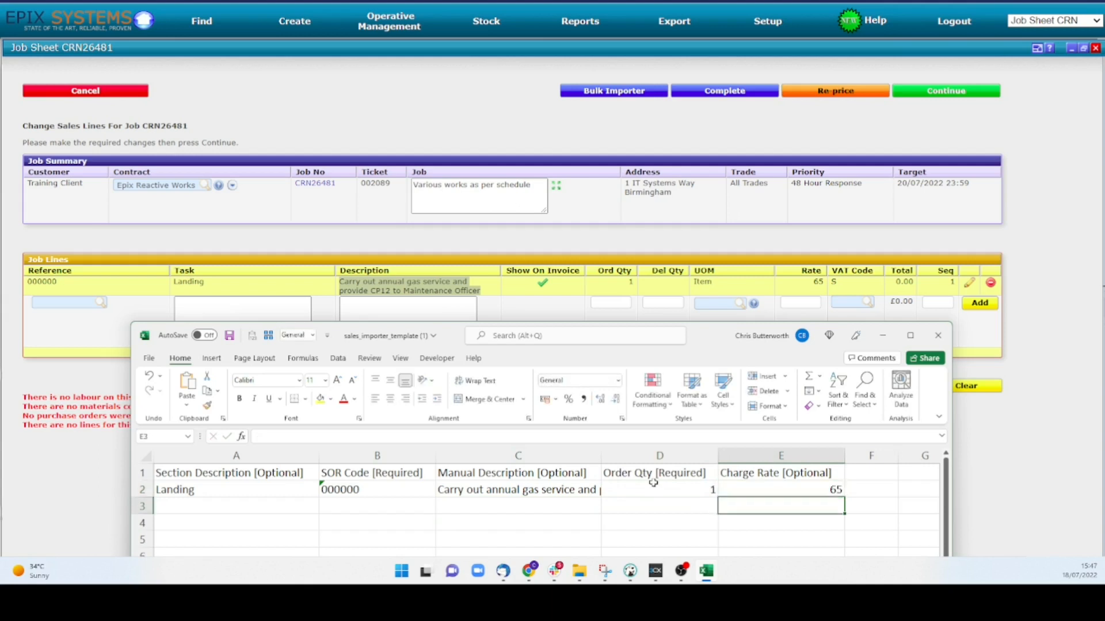
key("Left")
key("Left")
key("Left")
key("Left")
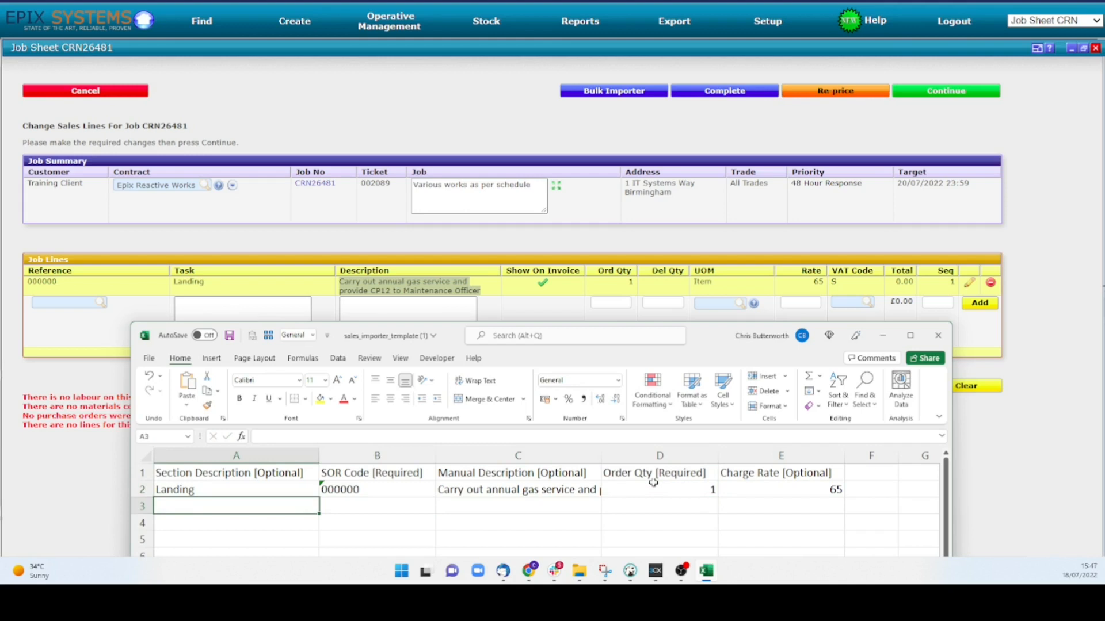
Fill row 3 with section description Lounge and copy the SOR code, description, quantity and rate from B2:E2 into B3:E3.
type("Lounge")
key("Tab")
key("Up")
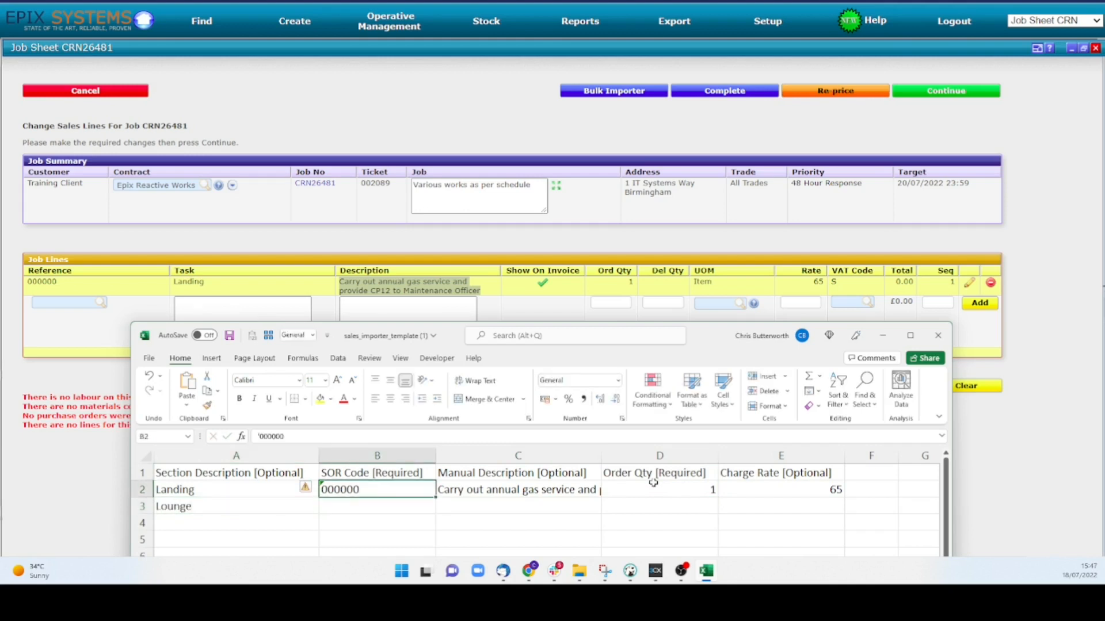
key("shift+Right")
key("shift+Right")
key("shift+Right")
key("ctrl+c")
key("Down")
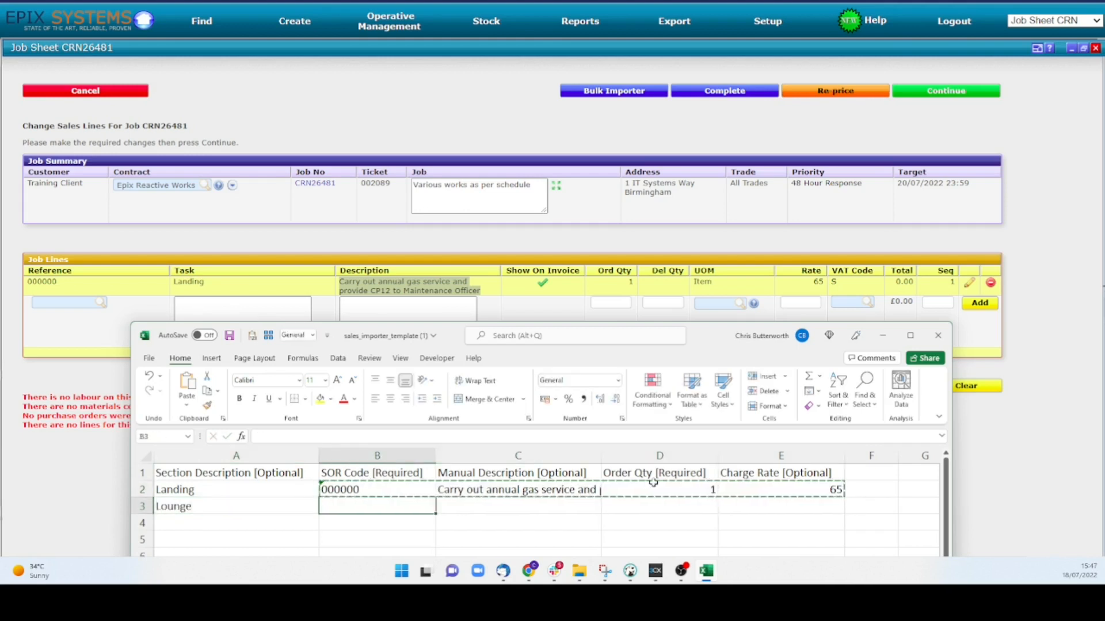
key("ctrl+v")
key("Escape")
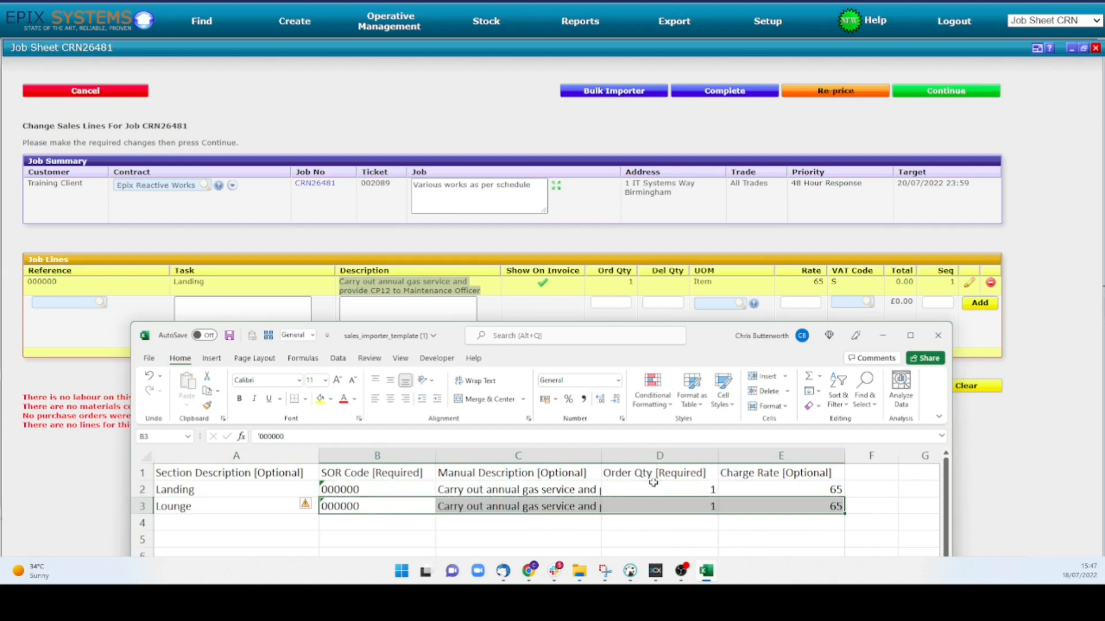
Copy B3:E3 into row 4 of the template and enter Kitchen as its section description in A4.
key("Left")
key("Down")
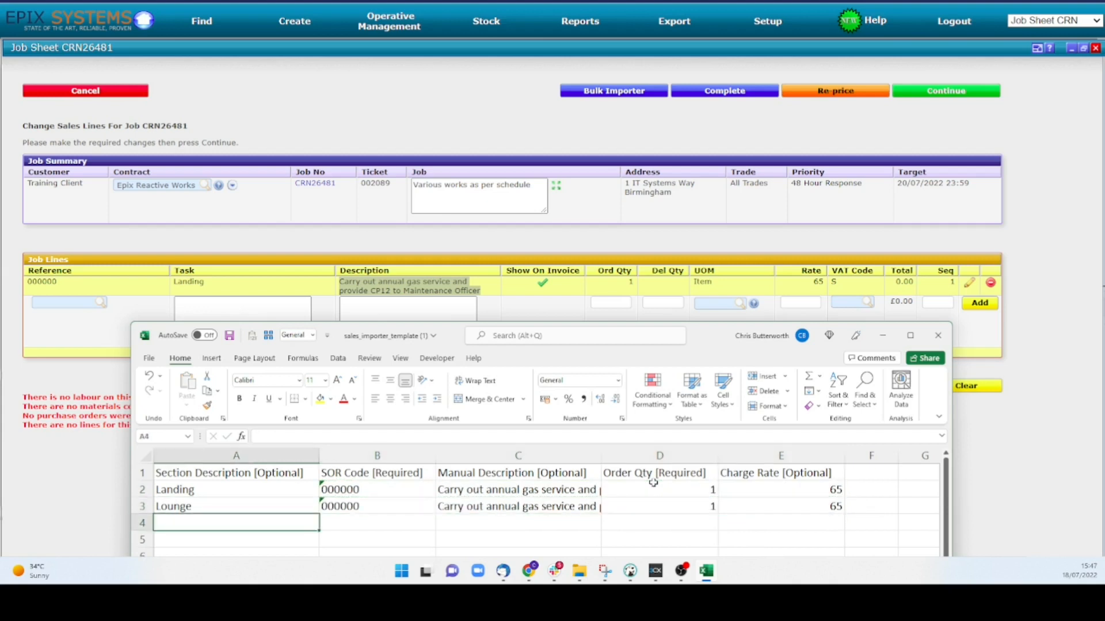
key("Right")
key("Up")
key("shift+Right")
key("shift+Right")
key("shift+Right")
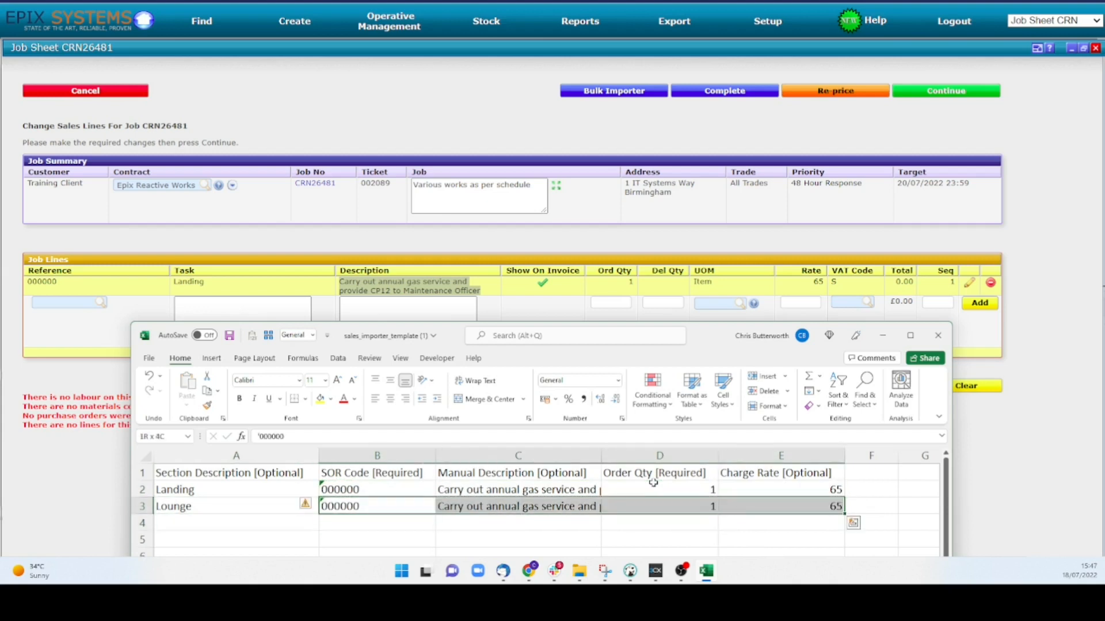
key("ctrl+c")
key("Down")
key("ctrl+v")
key("Left")
type("Kitchen")
key("Right")
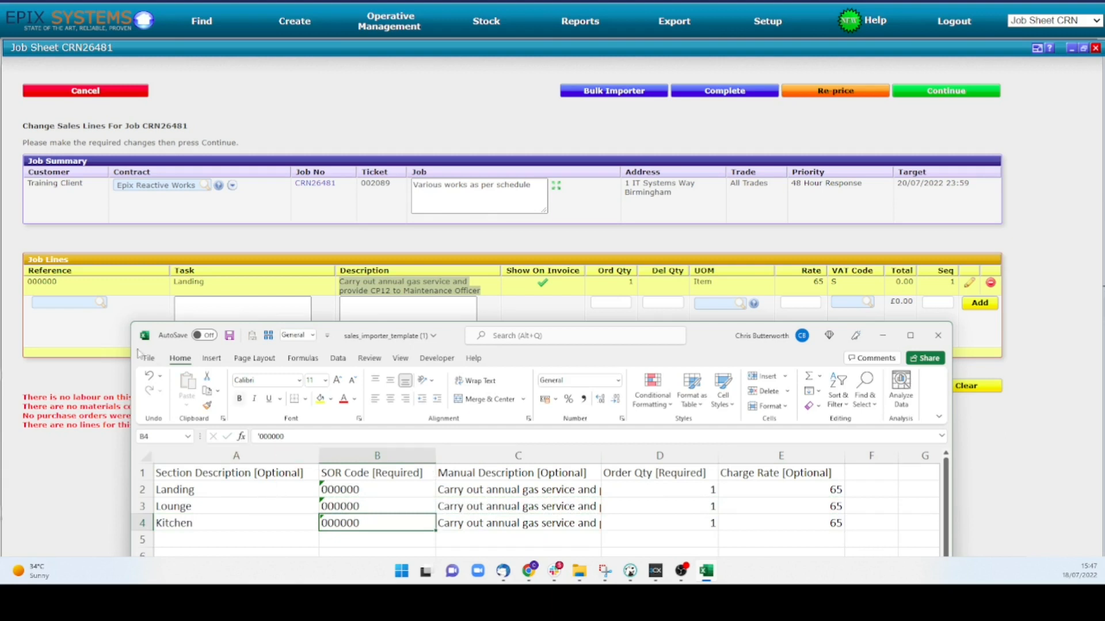
Save the template, switch back to Epix Systems and delete the existing Landing job line.
left_click(229, 336)
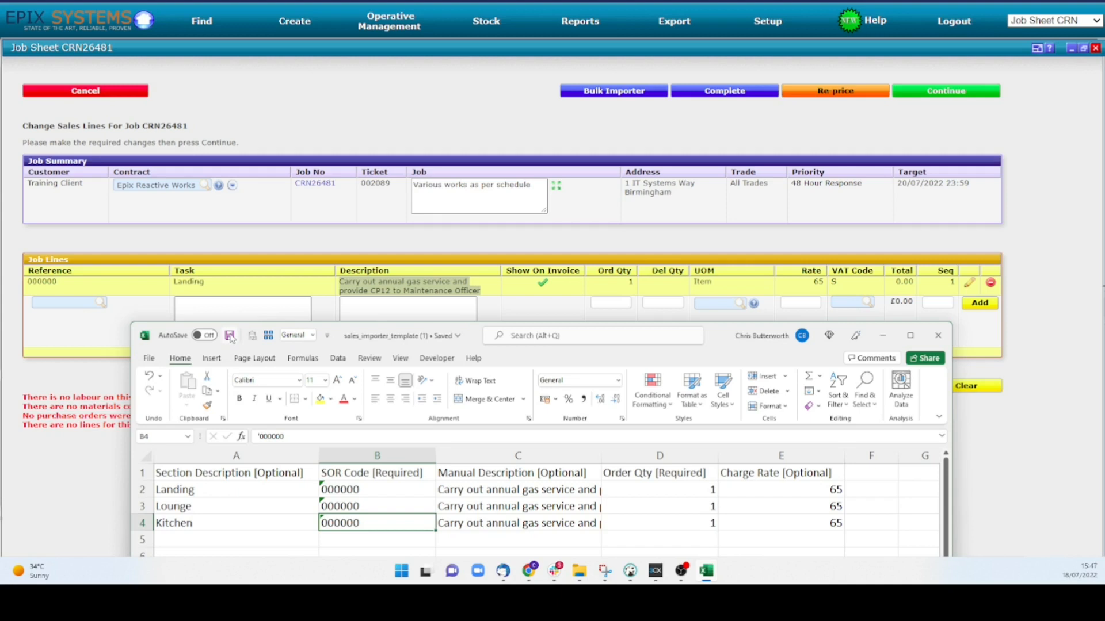
left_click(471, 124)
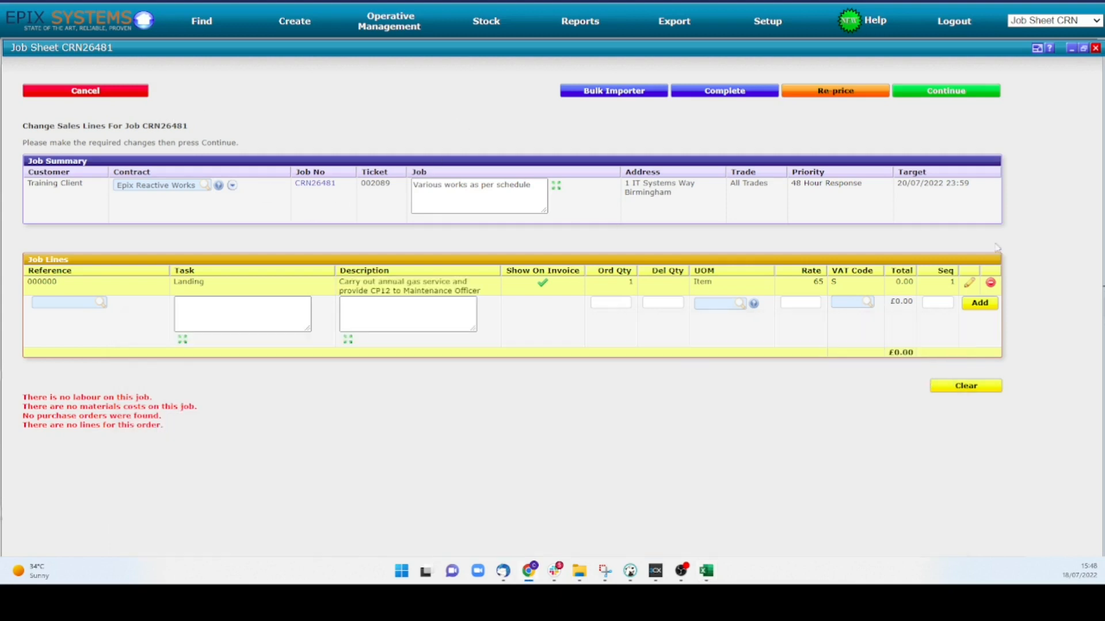
left_click(990, 283)
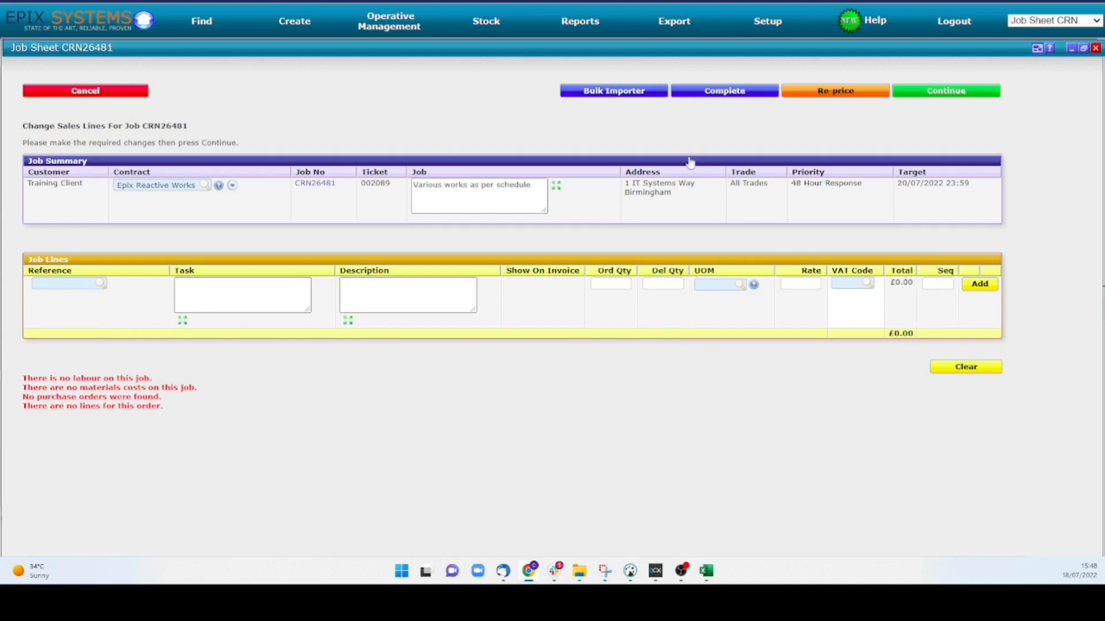
Upload sales_importer_template (1).csv to the job with the Bulk Importer and acknowledge the upload message.
left_click(605, 91)
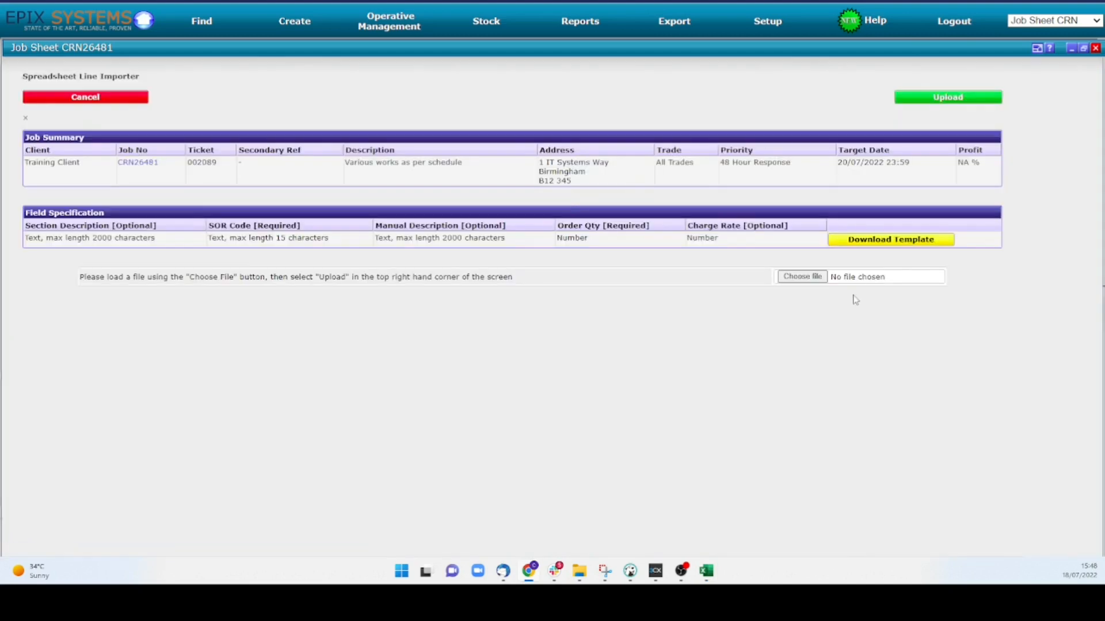
left_click(806, 278)
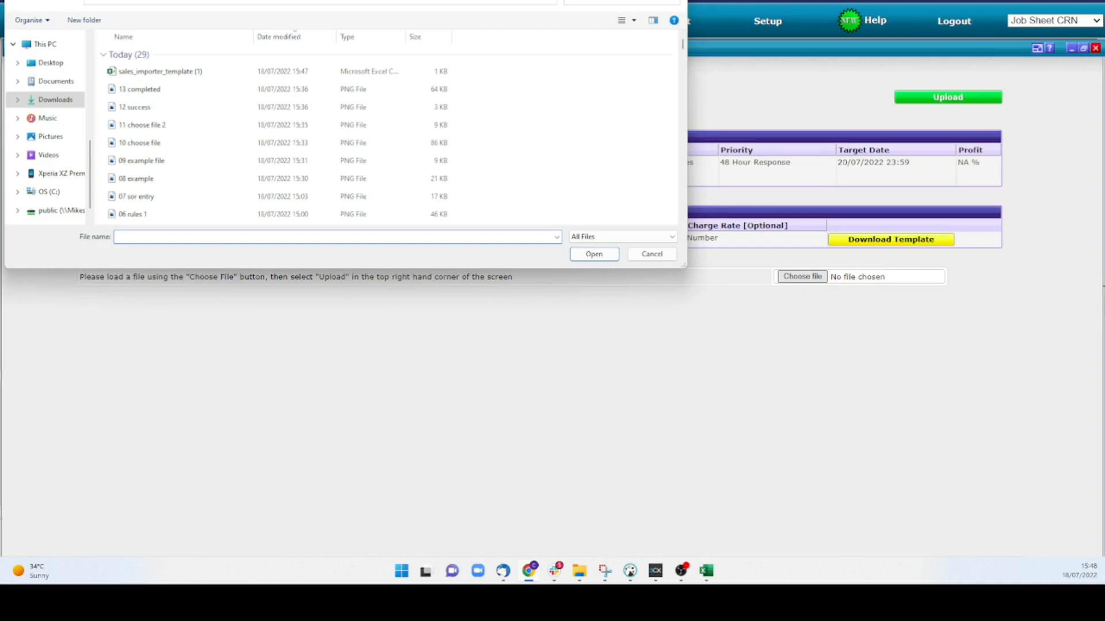
key("alt+Tab")
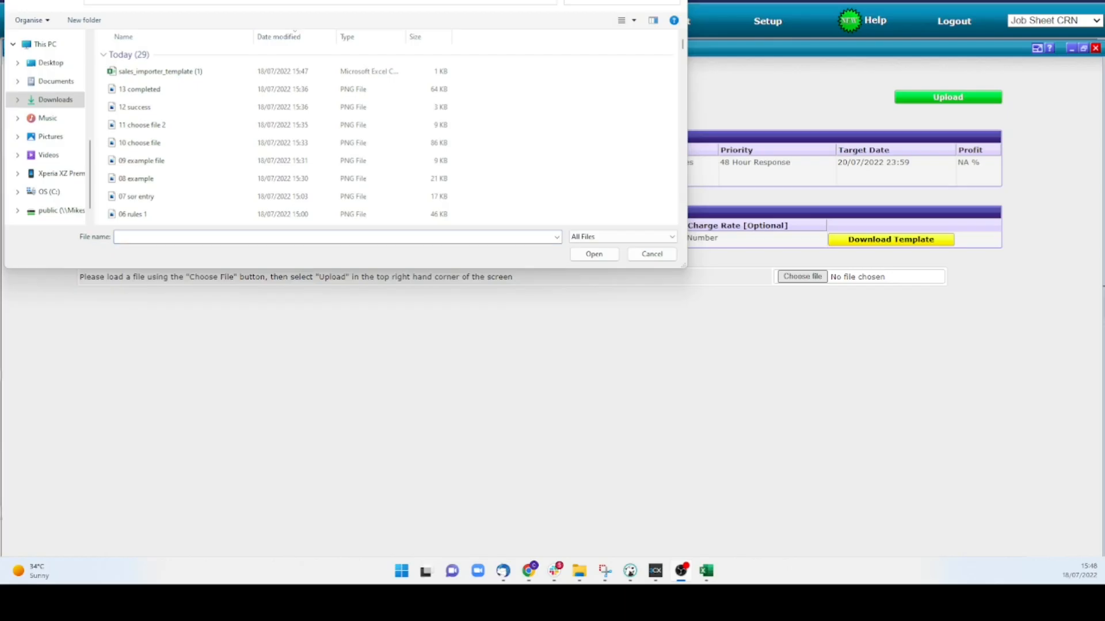
double_click(167, 74)
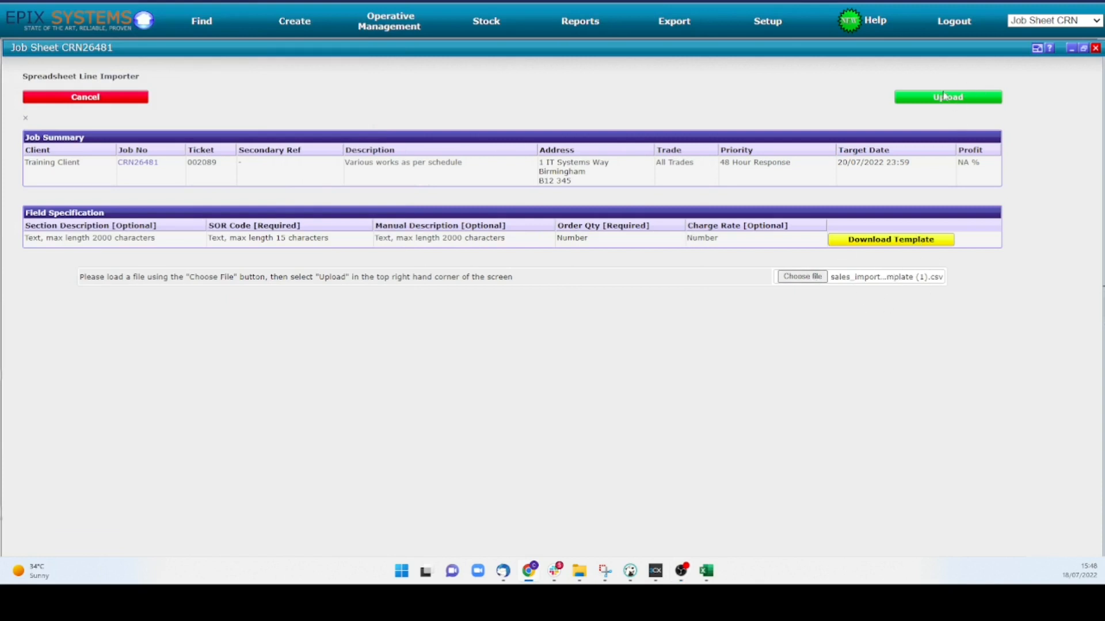
left_click(961, 99)
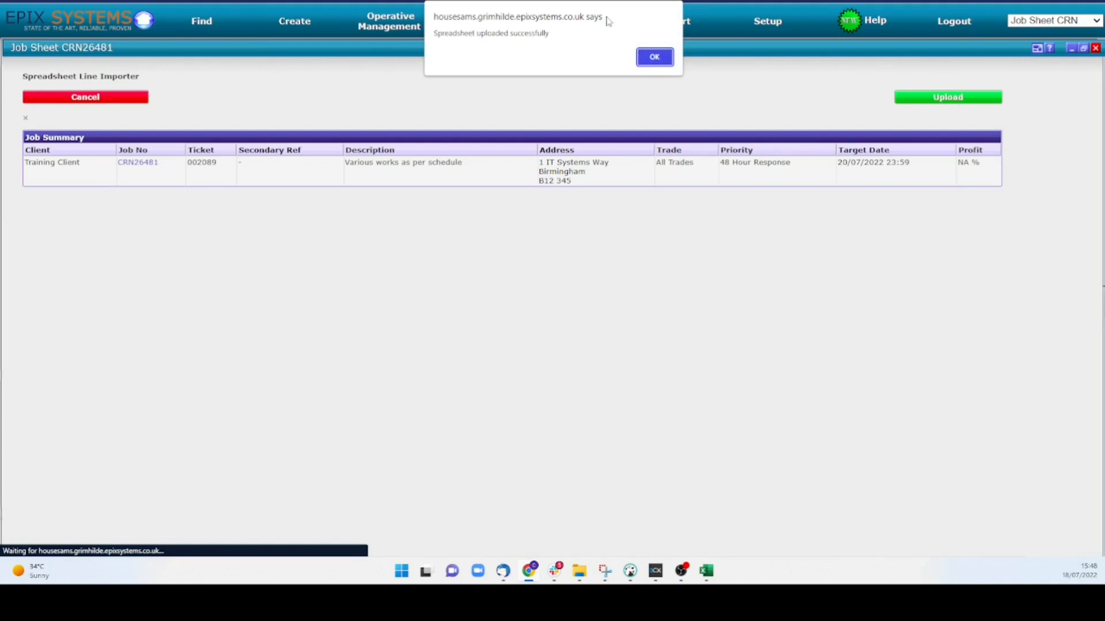
left_click(659, 63)
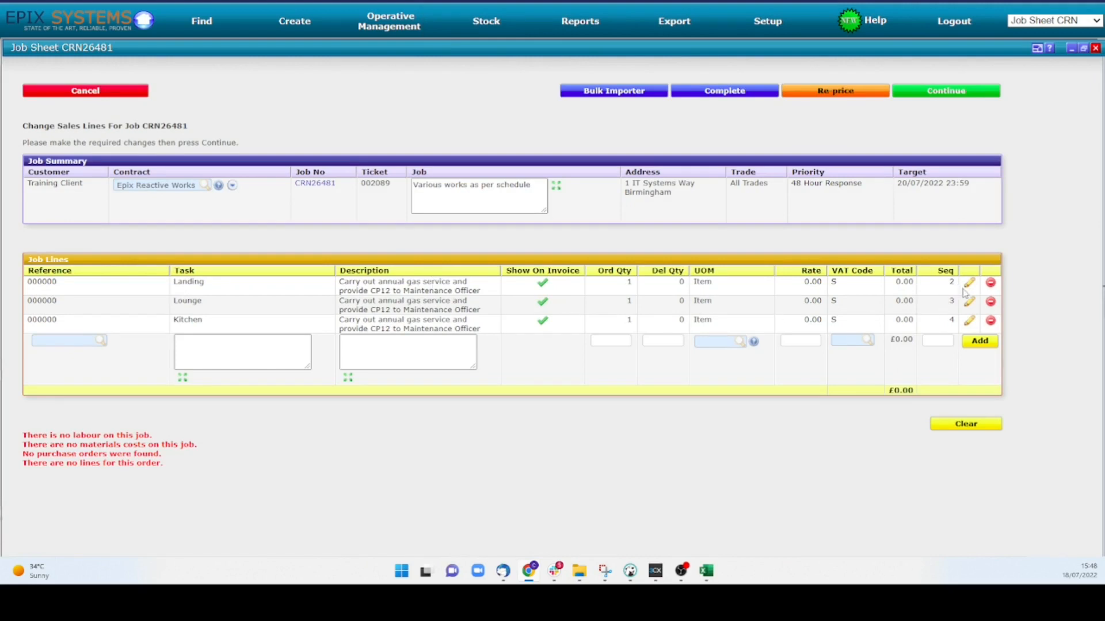
Save the job's imported sales lines and review the Sales Lines section of the job sheet.
left_click(962, 93)
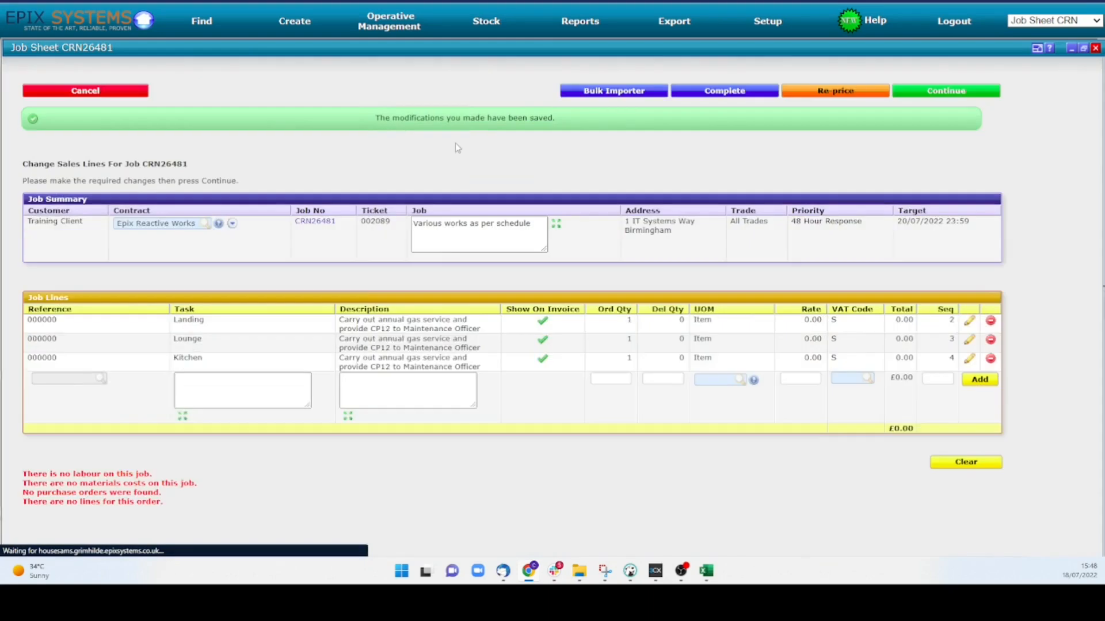
scroll(417, 273, "down", 3)
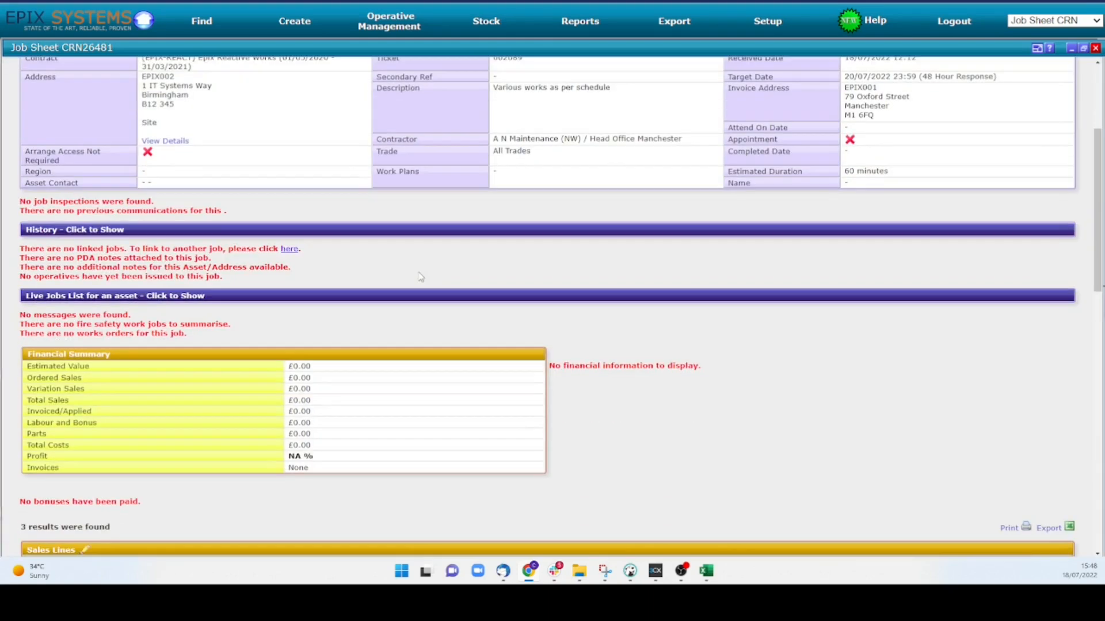
scroll(420, 276, "down", 3)
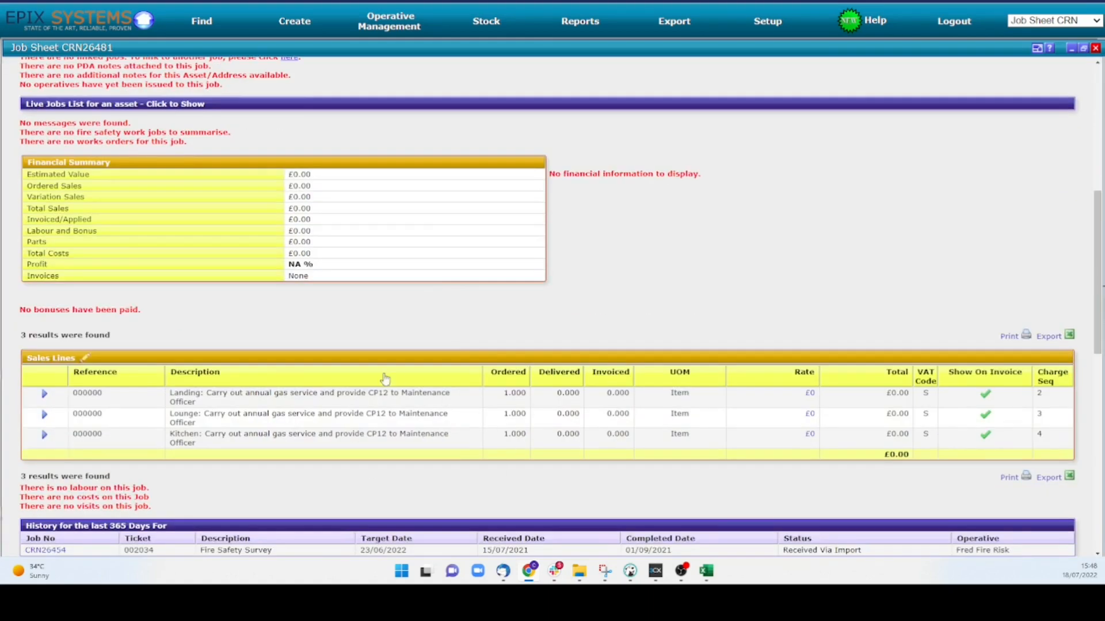
scroll(392, 403, "up", 6)
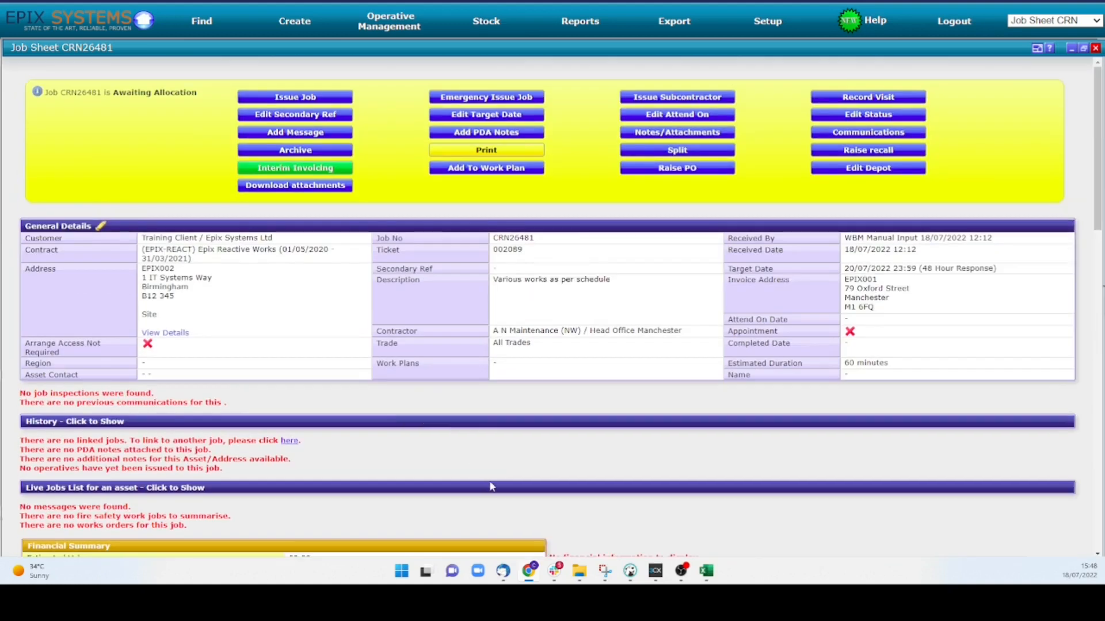